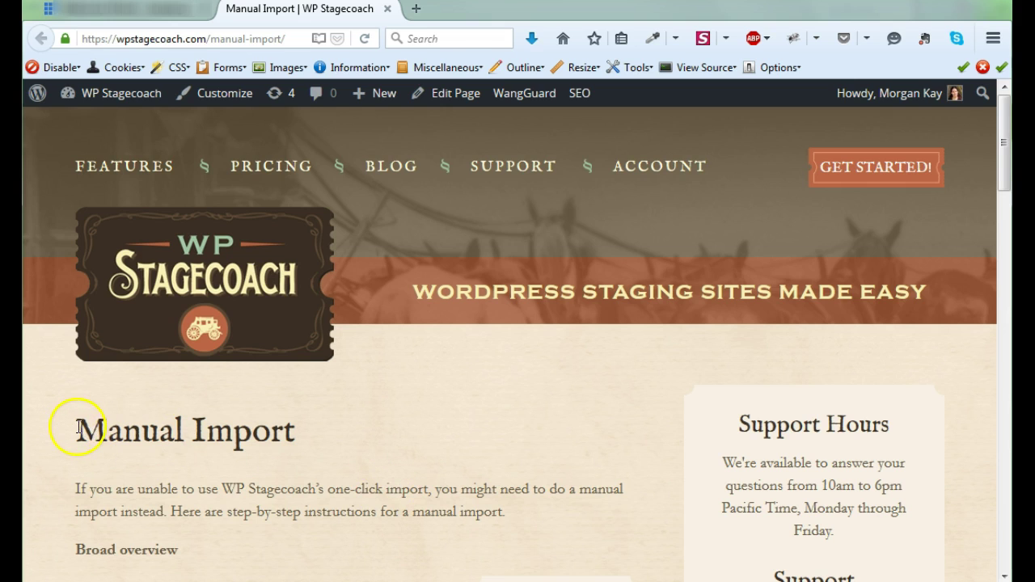
# - Scroll the WP Stagecoach Manual Import guide down to its broad overview list
pyautogui.moveTo(78, 428); pyautogui.dragTo(291, 432)
pyautogui.click(348, 485)
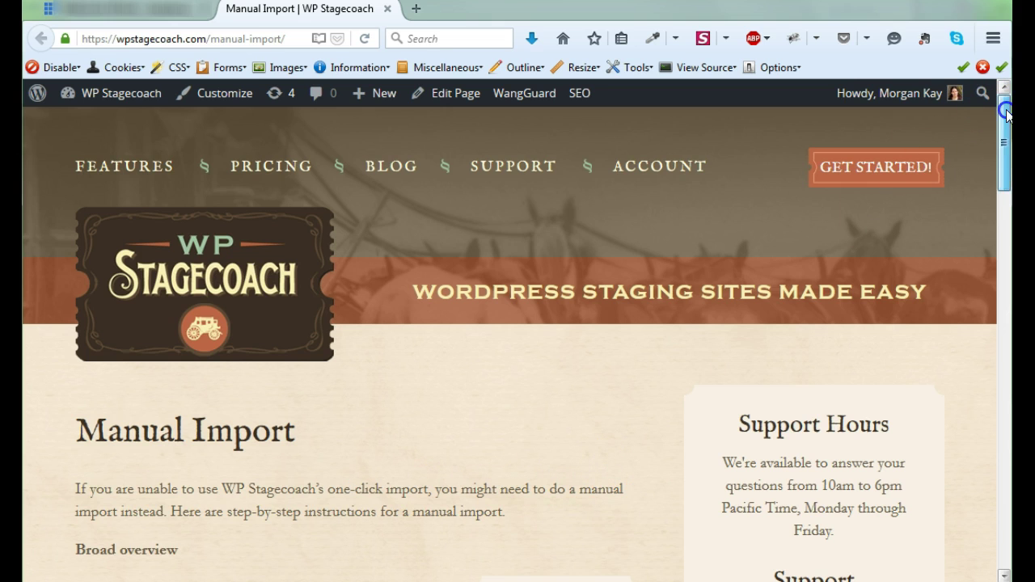
pyautogui.moveTo(1006, 113); pyautogui.dragTo(1007, 189)
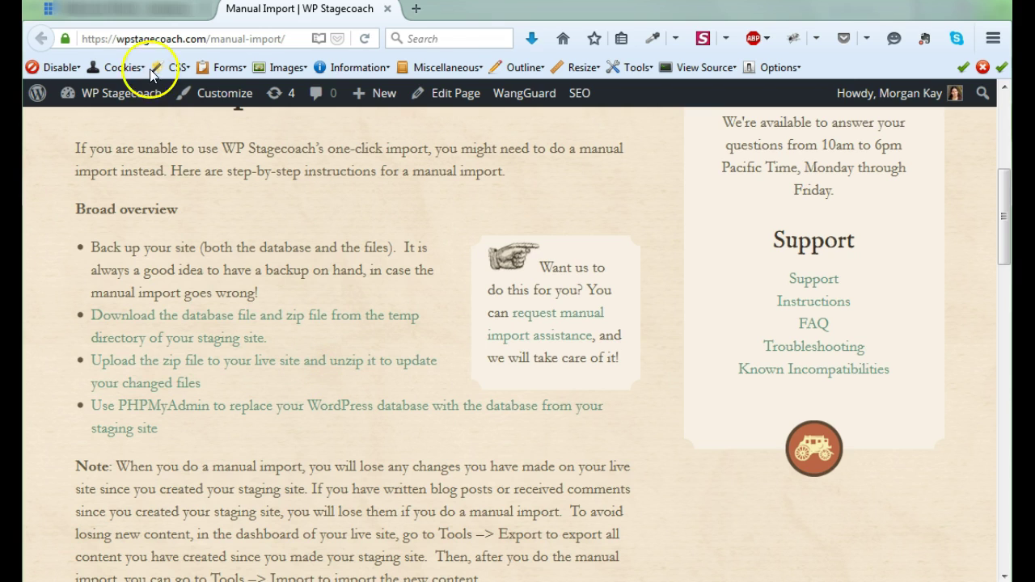
# - Check the Bluehost tab, then scroll the guide to the download and 'Upload the zip file' sections
pyautogui.click(137, 14)
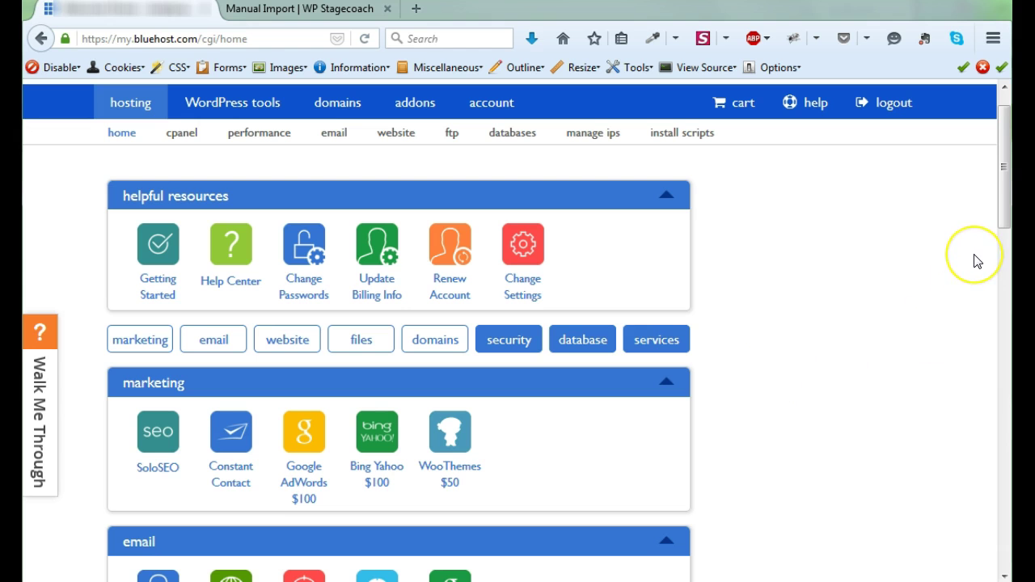
pyautogui.click(320, 10)
pyautogui.scroll(-4, 661, 366)
pyautogui.scroll(-2, 661, 373)
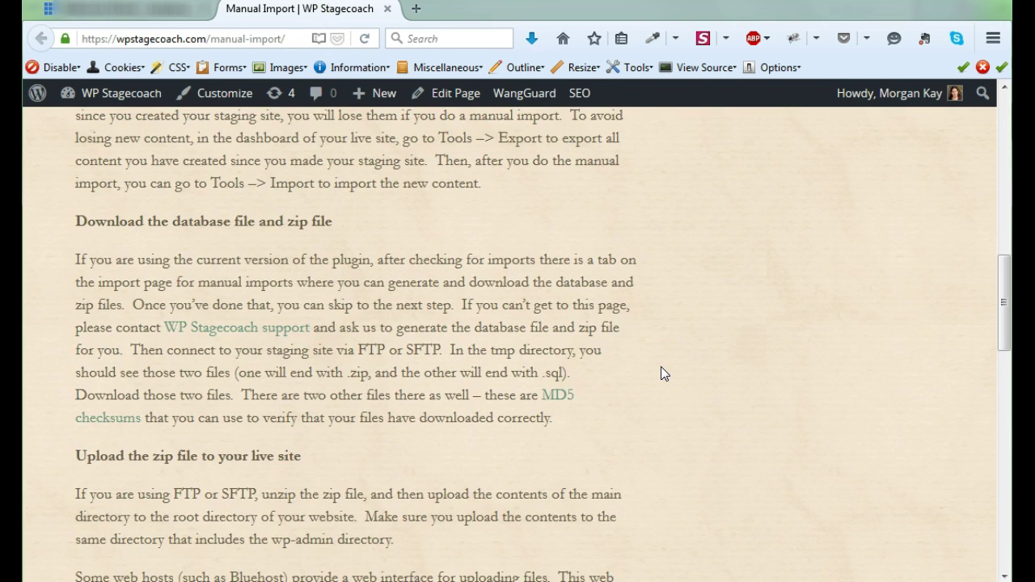
pyautogui.scroll(-1, 661, 366)
pyautogui.scroll(1, 660, 368)
pyautogui.moveTo(1007, 265); pyautogui.dragTo(1007, 314)
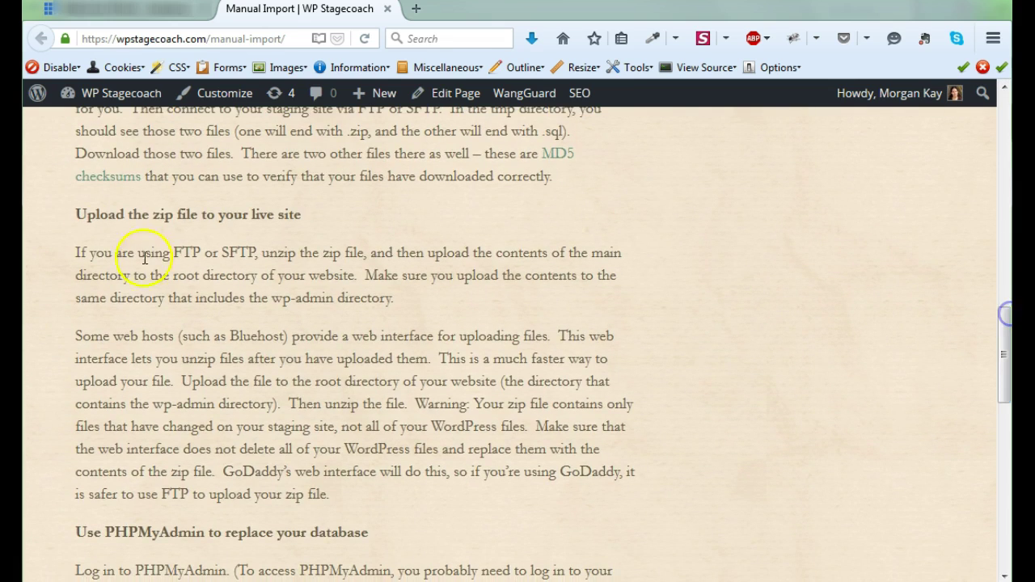
pyautogui.moveTo(70, 215)
pyautogui.mouseDown()
pyautogui.moveTo(201, 232)
pyautogui.moveTo(300, 219)
pyautogui.moveTo(76, 210)
pyautogui.mouseUp()
pyautogui.click(82, 208)
# - On the Bluehost home page, scroll to the files section and launch File Manager
pyautogui.click(124, 10)
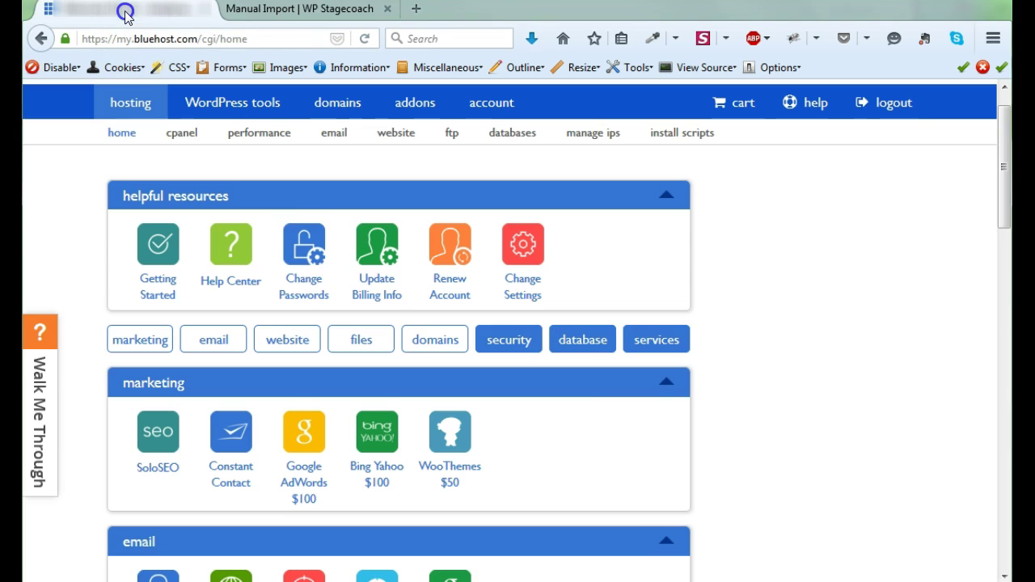
pyautogui.scroll(-5, 828, 381)
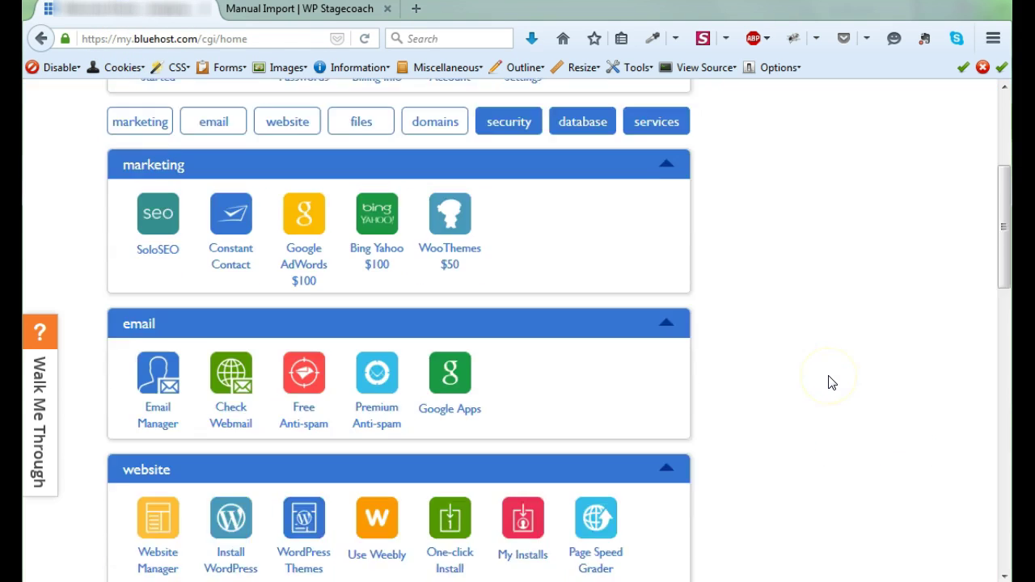
pyautogui.scroll(-3, 828, 381)
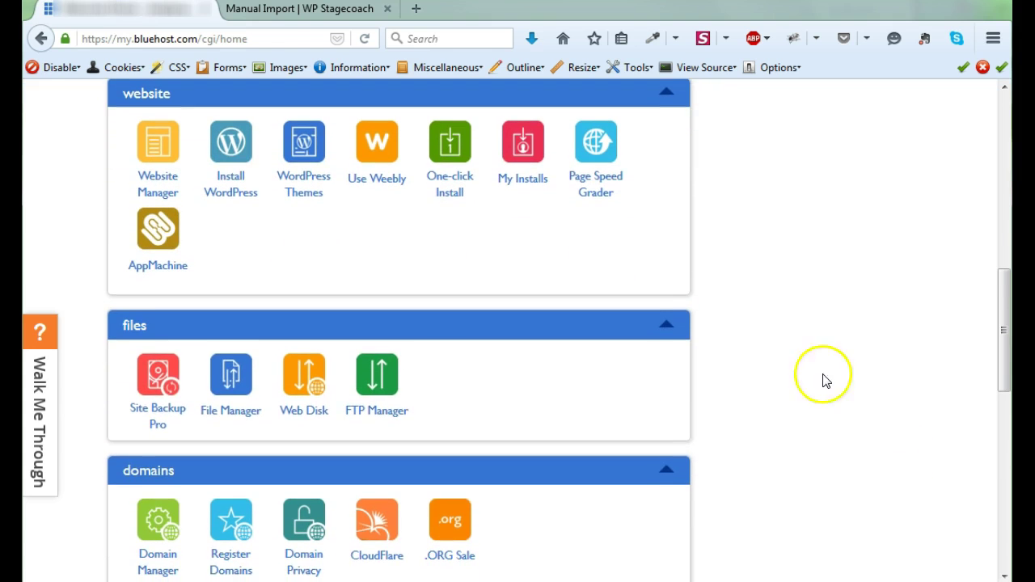
pyautogui.click(232, 378)
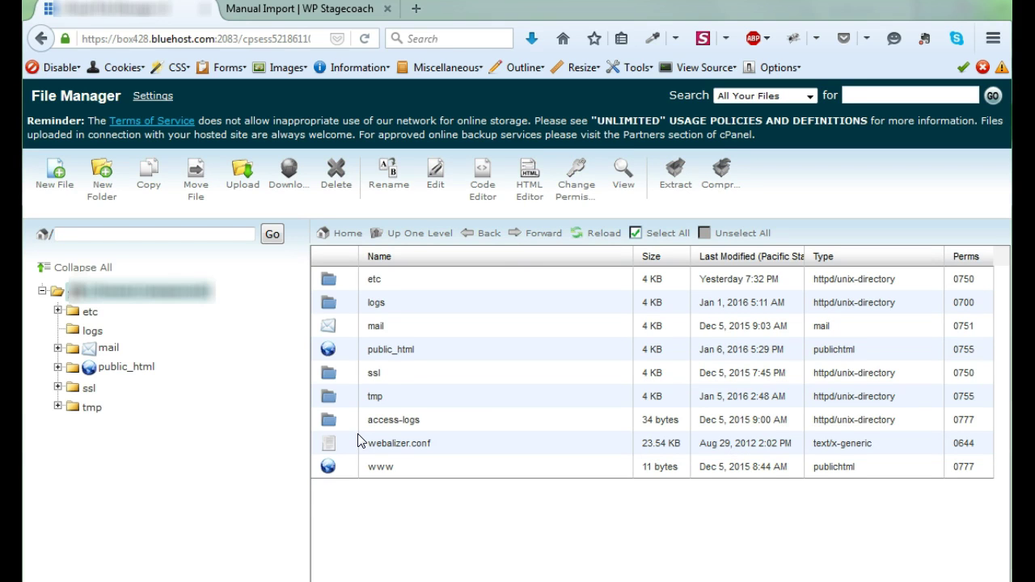
# - Open public_html, browse its WordPress files, and select the wp-content folder
pyautogui.doubleClick(396, 356)
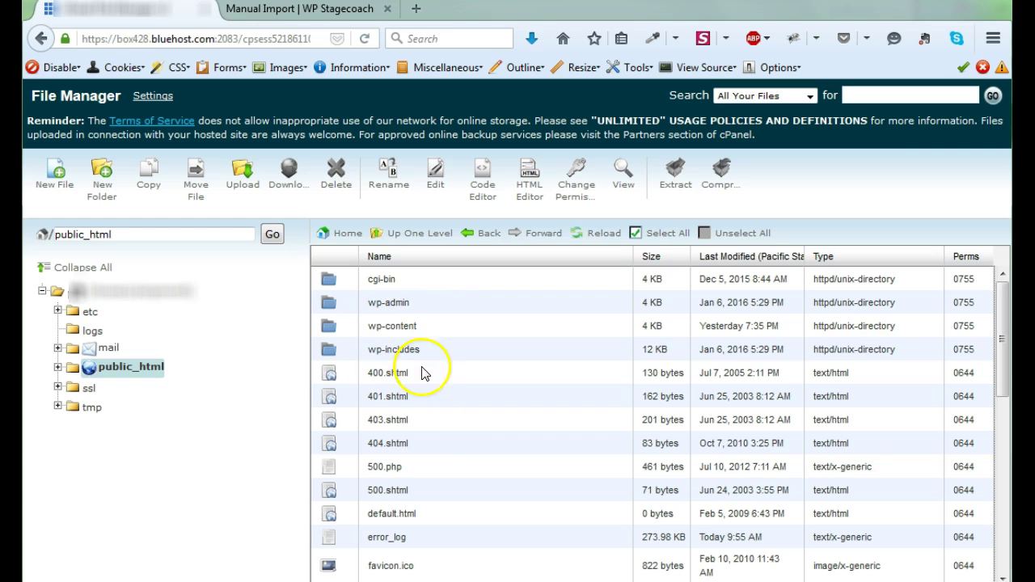
pyautogui.scroll(-4, 450, 493)
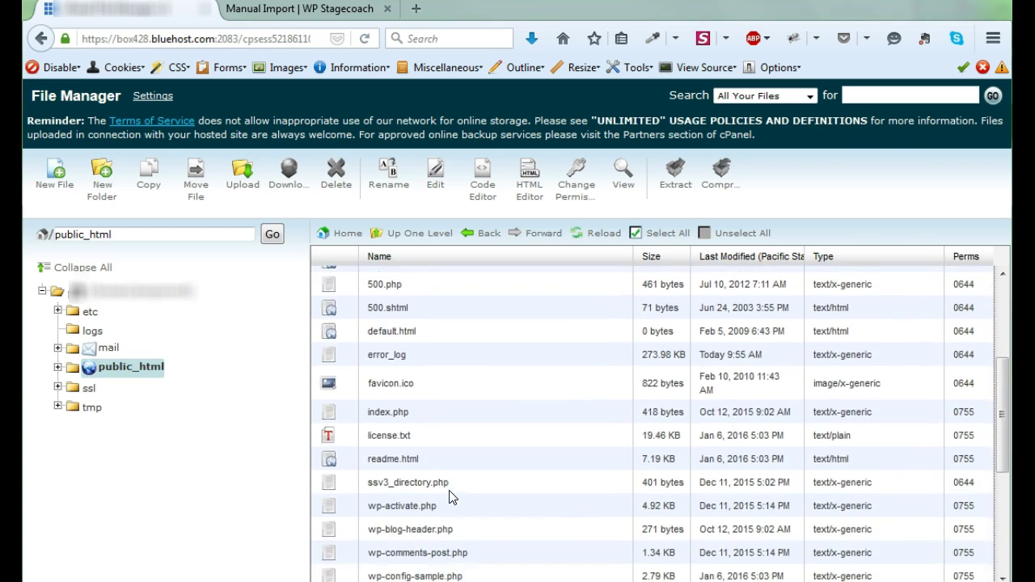
pyautogui.scroll(-3, 450, 498)
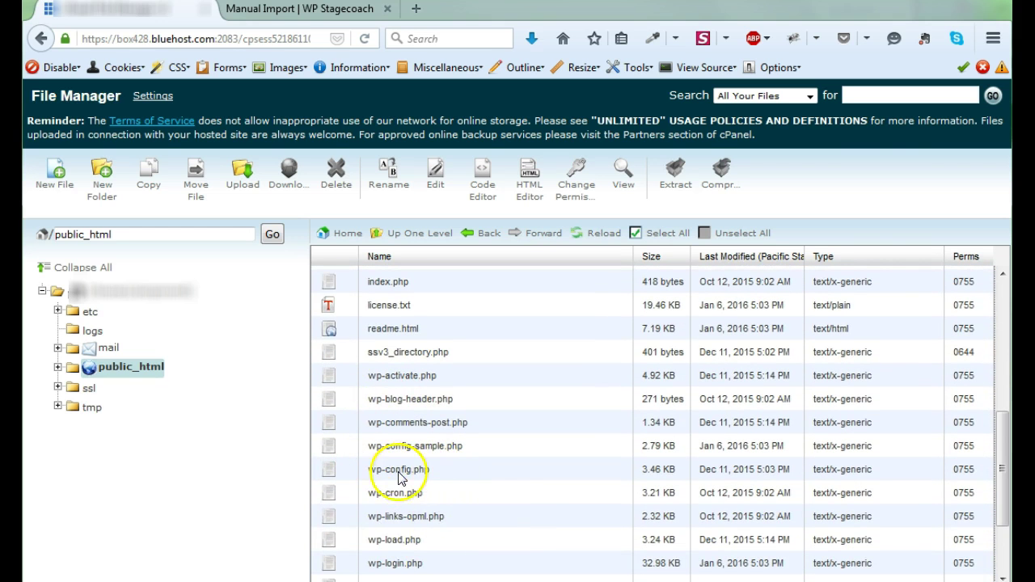
pyautogui.scroll(2, 450, 546)
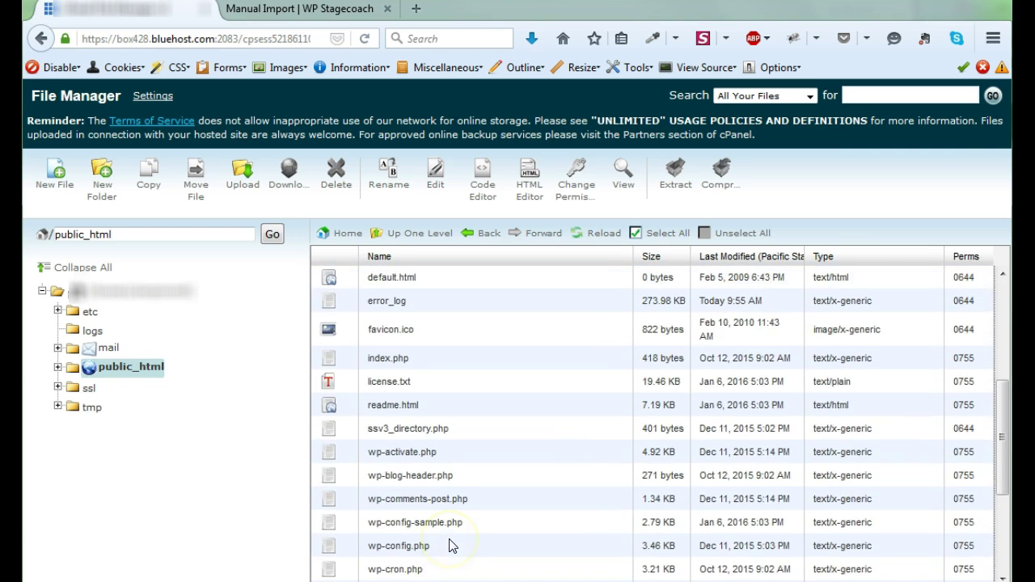
pyautogui.scroll(5, 450, 545)
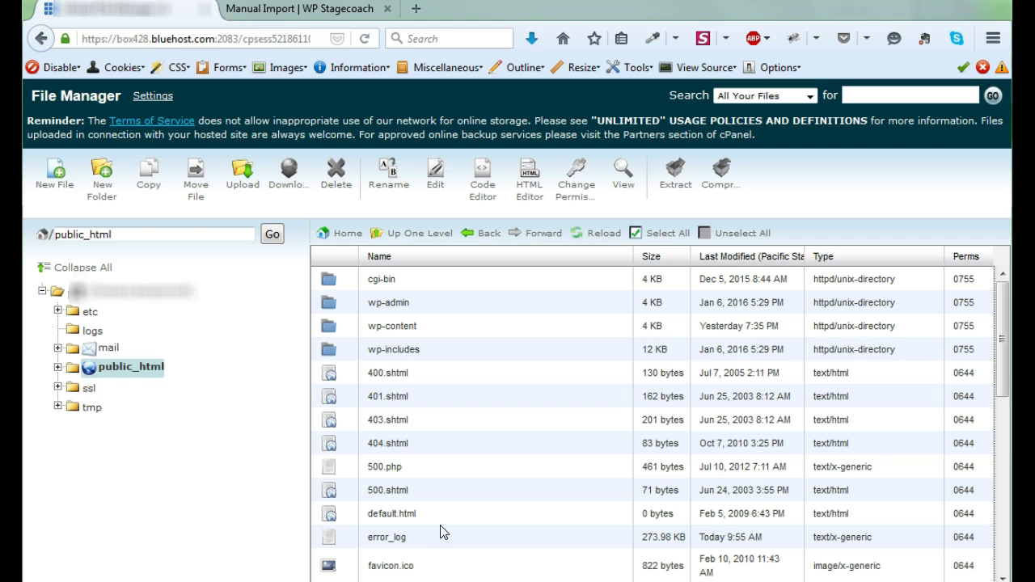
pyautogui.click(329, 333)
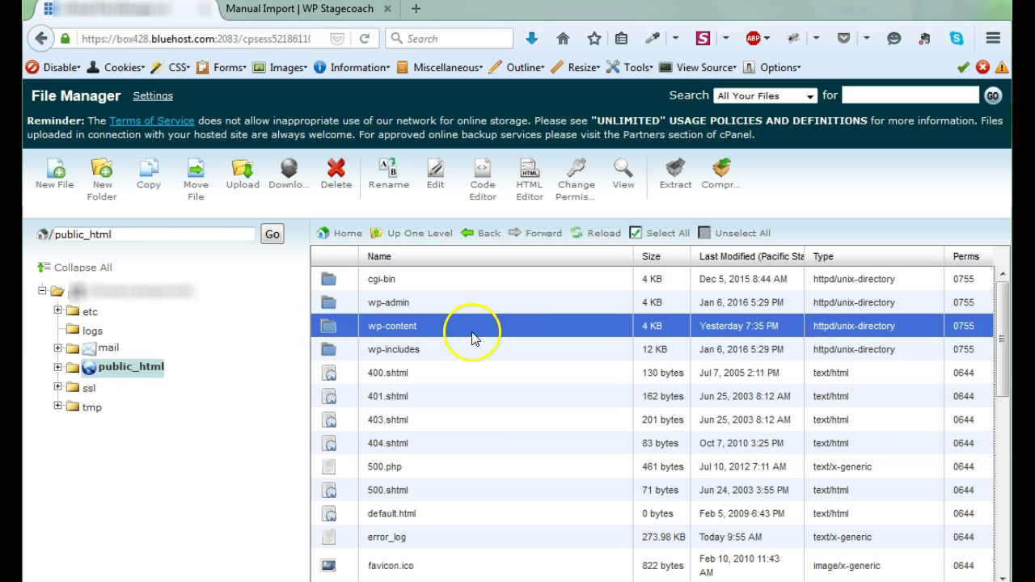
# - Copy wp-content to /public_html/wp-content-copy and reload the listing
pyautogui.rightClick(325, 327)
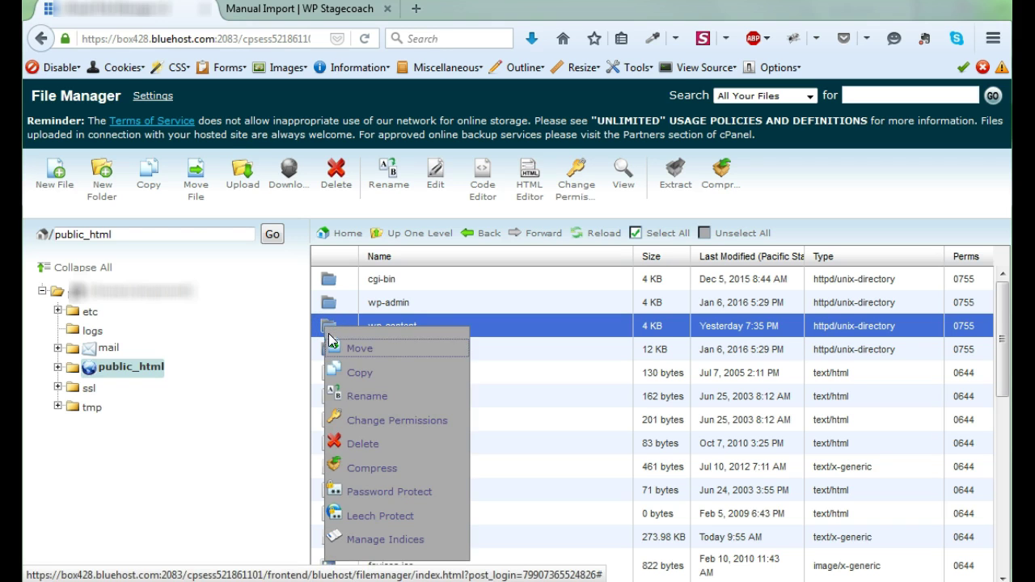
pyautogui.click(361, 419)
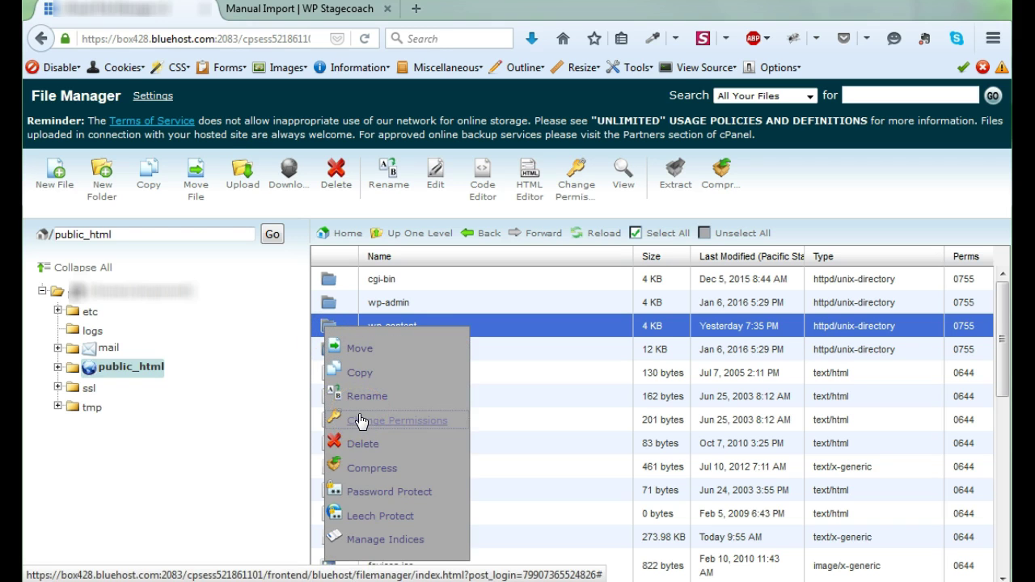
pyautogui.click(359, 371)
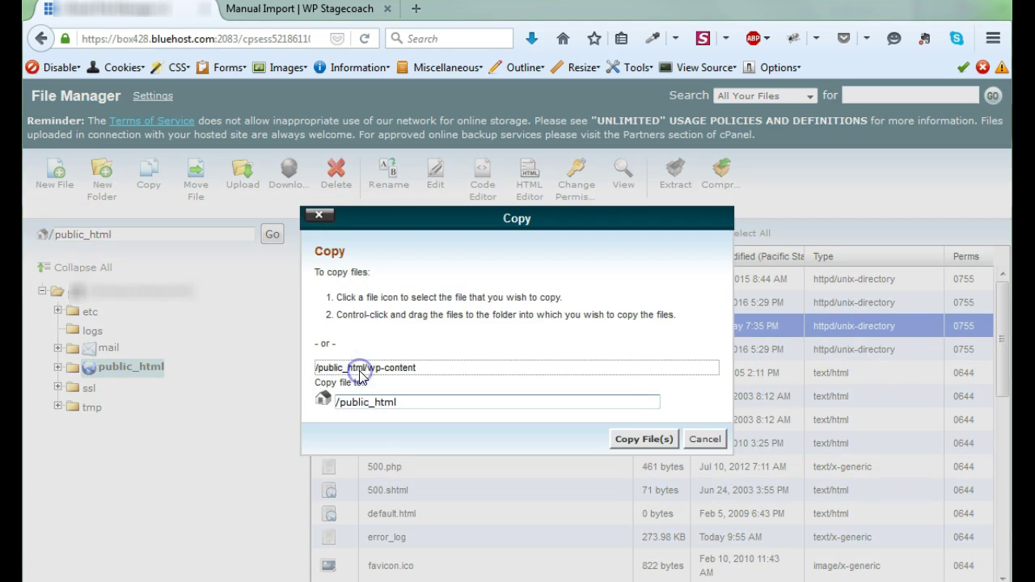
pyautogui.click(421, 403)
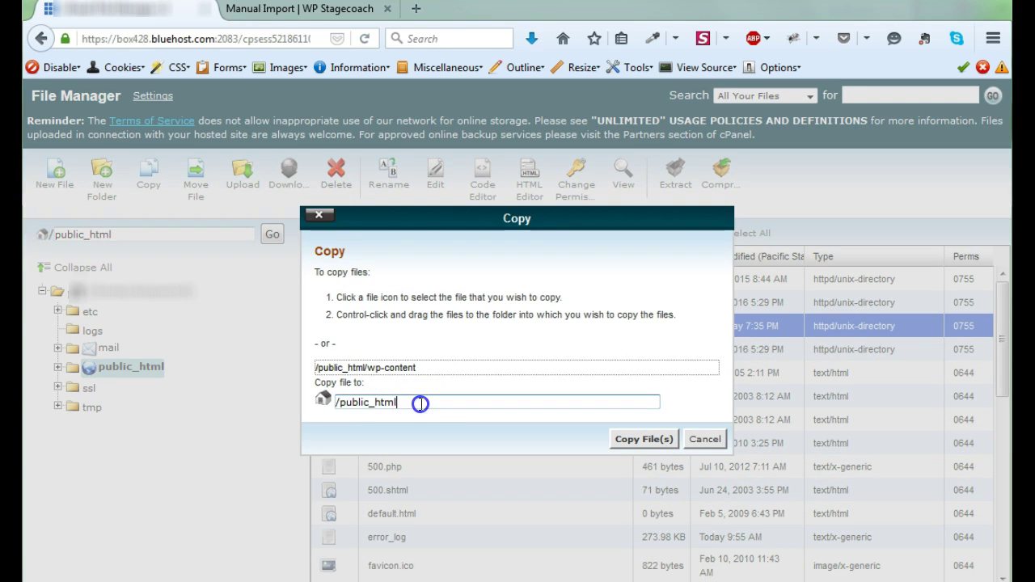
pyautogui.write('/wp')
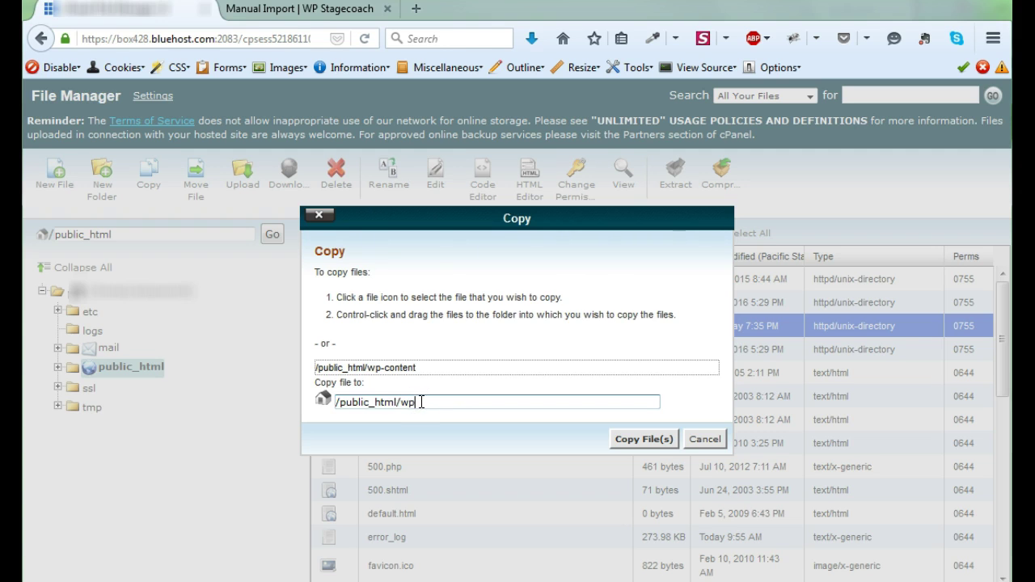
pyautogui.write('-content-copy')
pyautogui.click(665, 441)
pyautogui.click(666, 444)
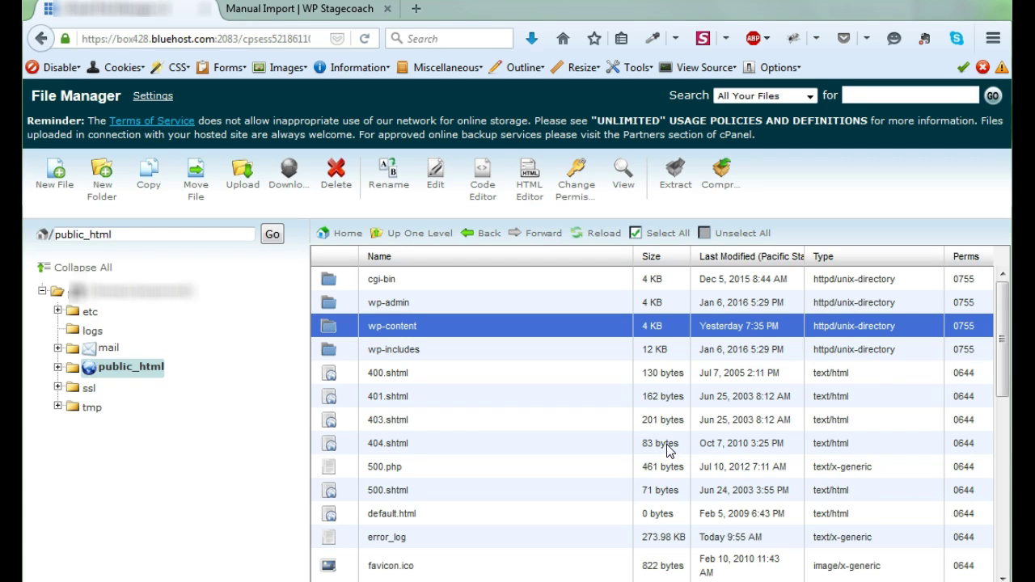
pyautogui.click(635, 444)
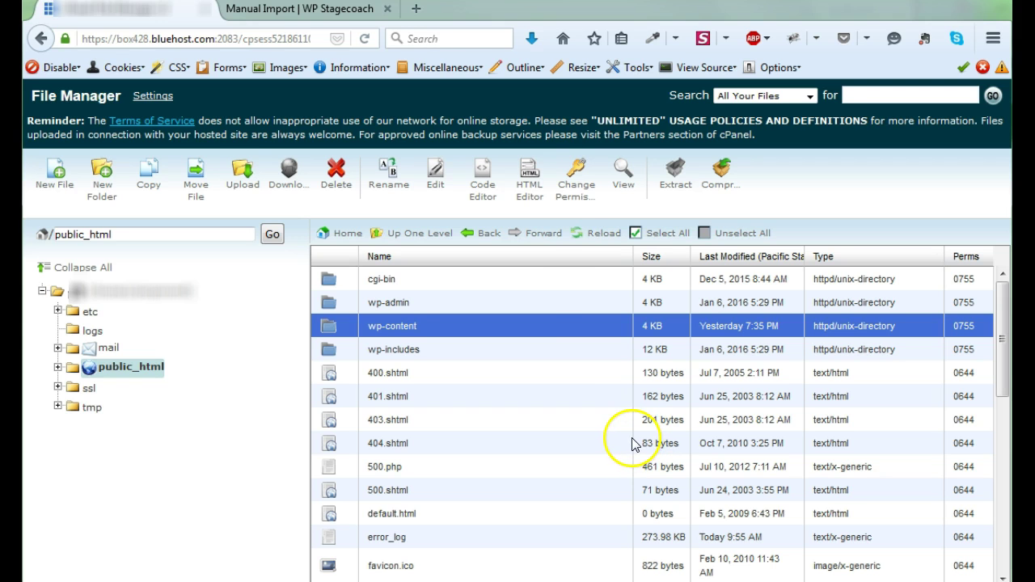
pyautogui.click(572, 235)
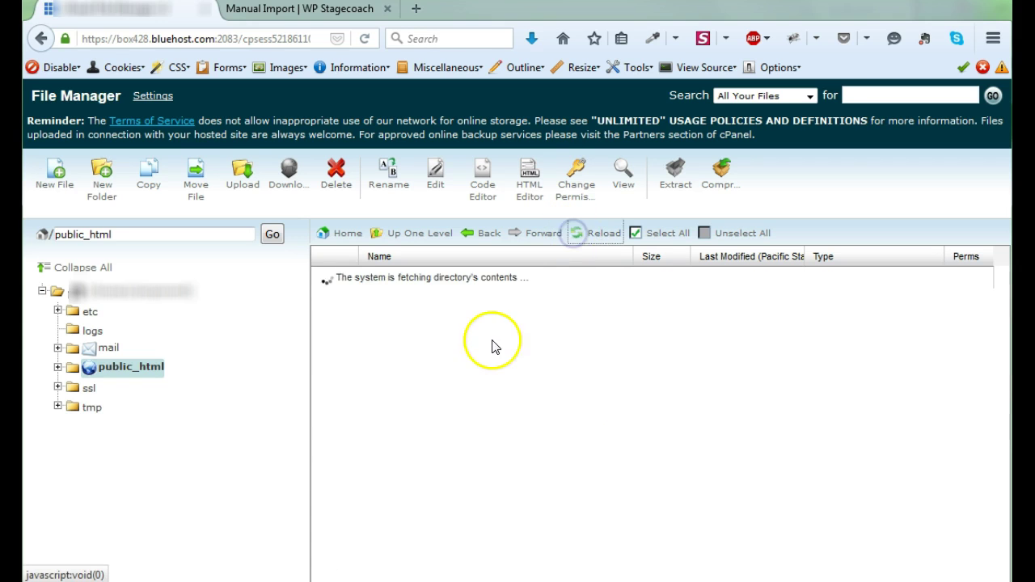
# - Upload files.zip from the local manual import folder into public_html
pyautogui.click(409, 349)
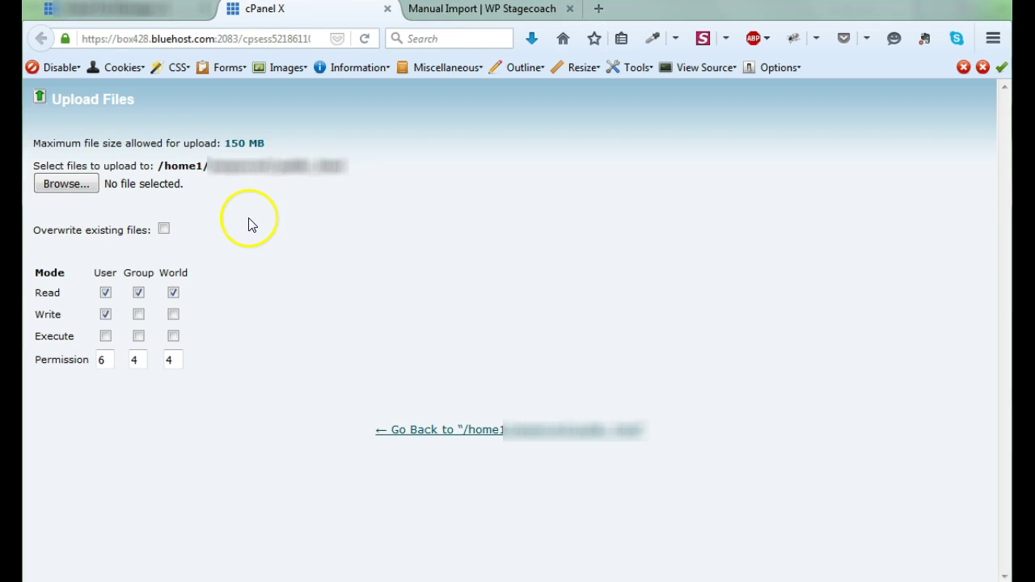
pyautogui.click(50, 184)
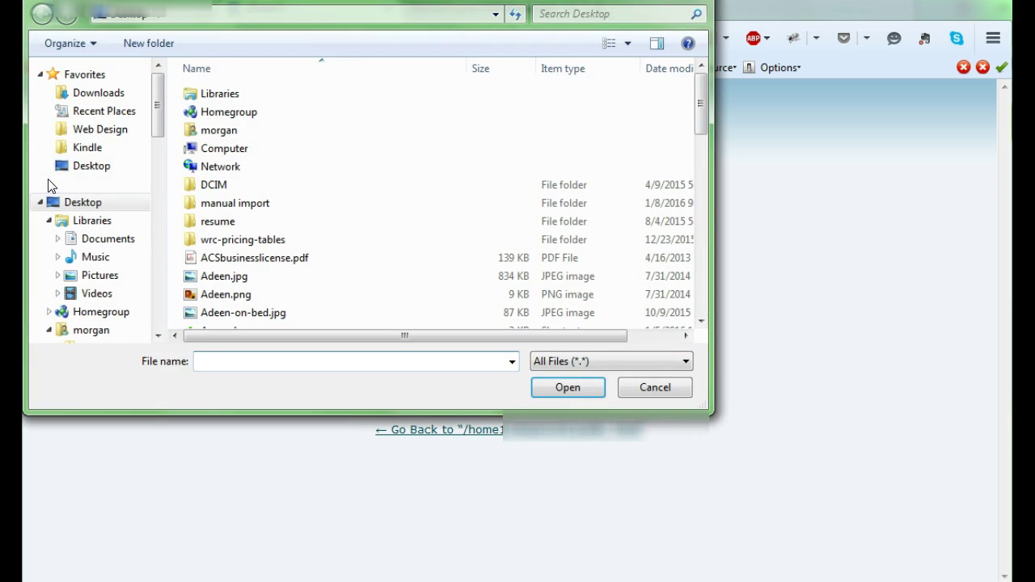
pyautogui.doubleClick(206, 203)
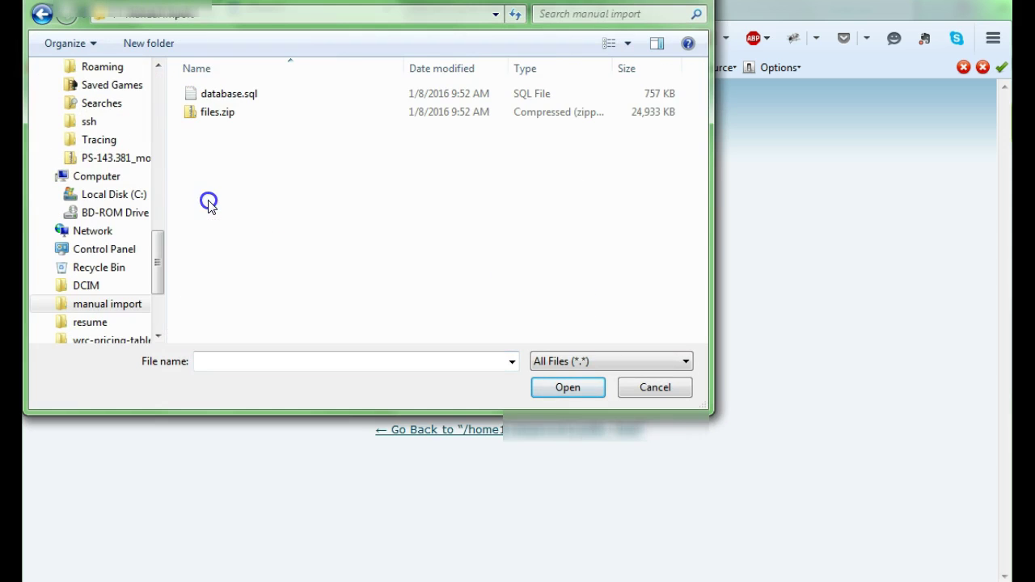
pyautogui.click(218, 122)
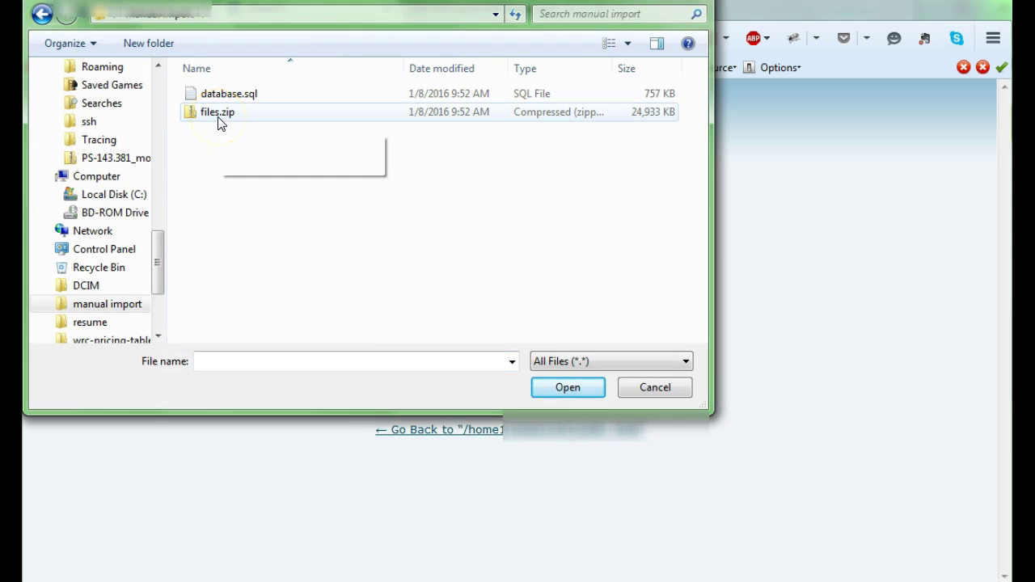
pyautogui.doubleClick(218, 115)
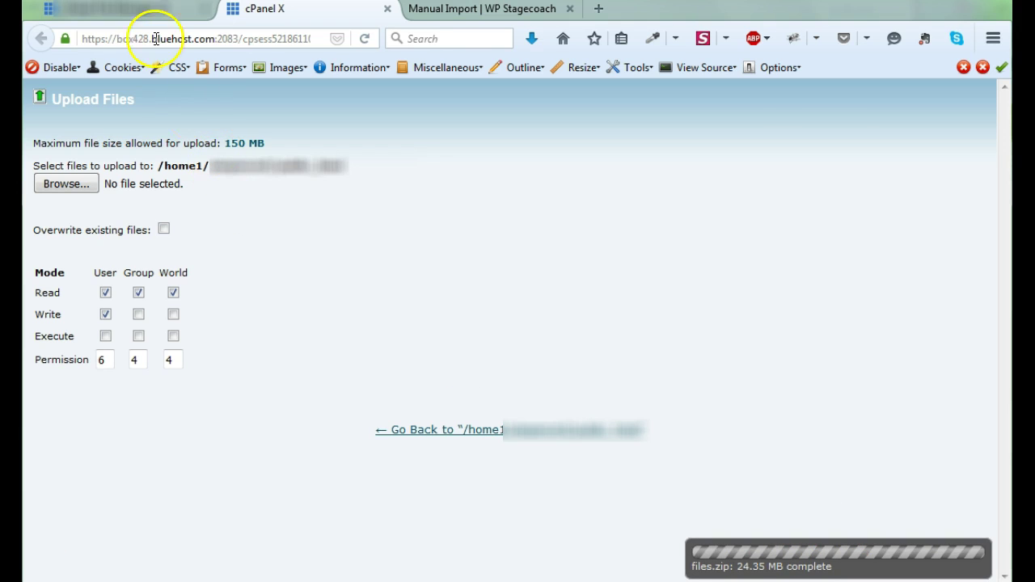
# - Refresh the public_html listing and select the uploaded 24.35 MB files.zip
pyautogui.click(141, 13)
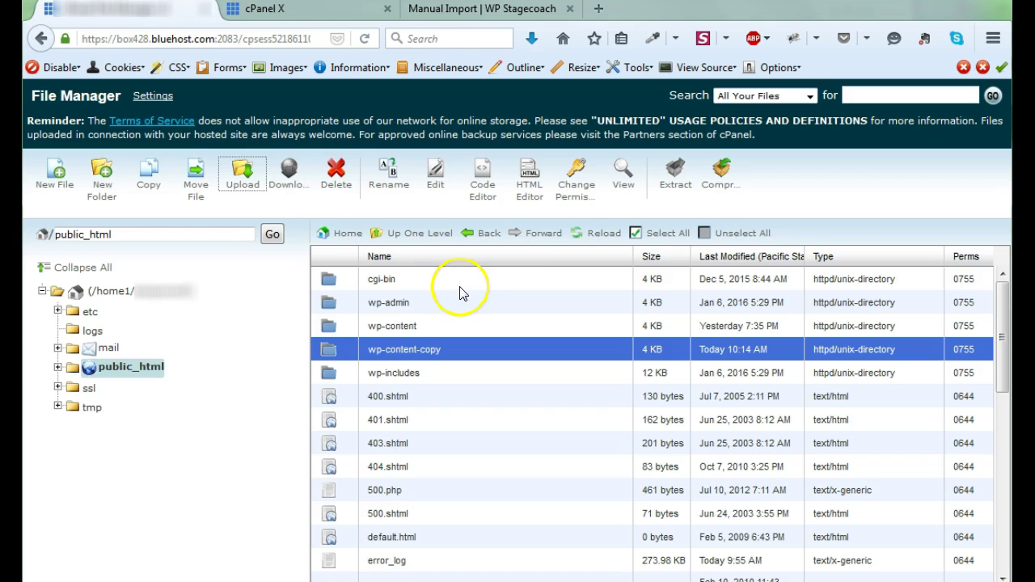
pyautogui.click(585, 235)
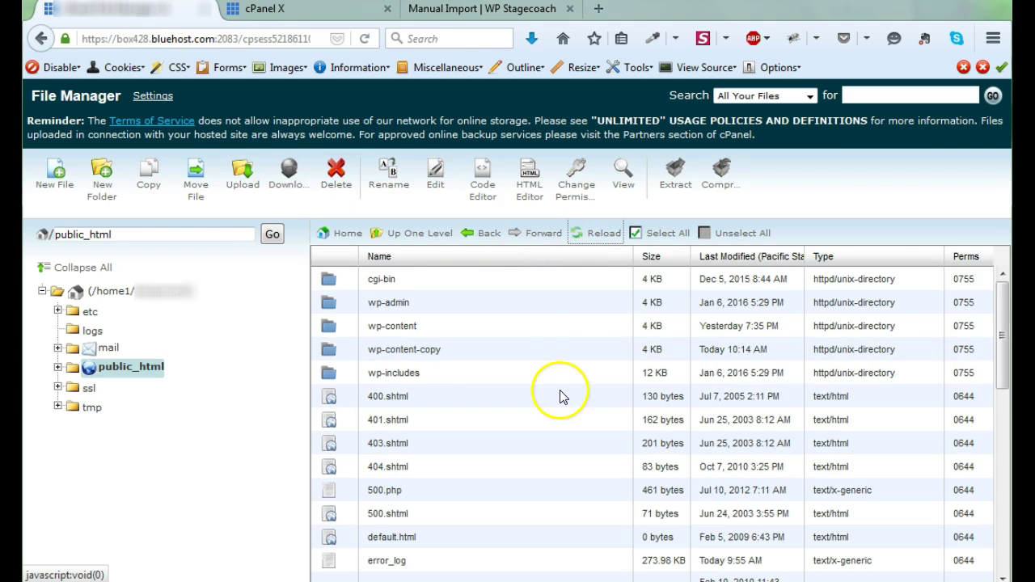
pyautogui.scroll(-1, 561, 395)
pyautogui.scroll(-3, 561, 395)
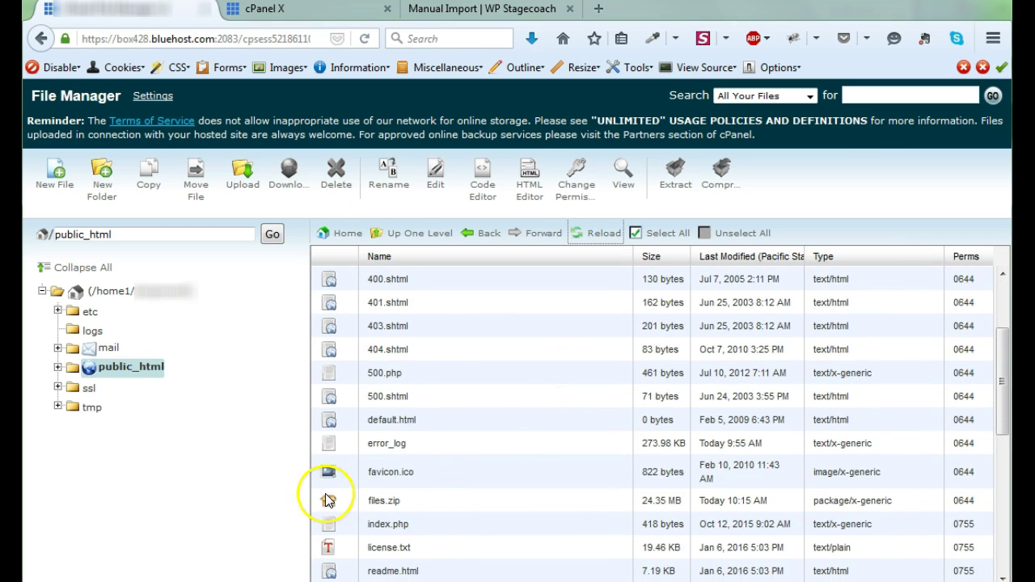
pyautogui.click(327, 501)
# - Extract files.zip into /public_html and close the extraction results
pyautogui.click(327, 501)
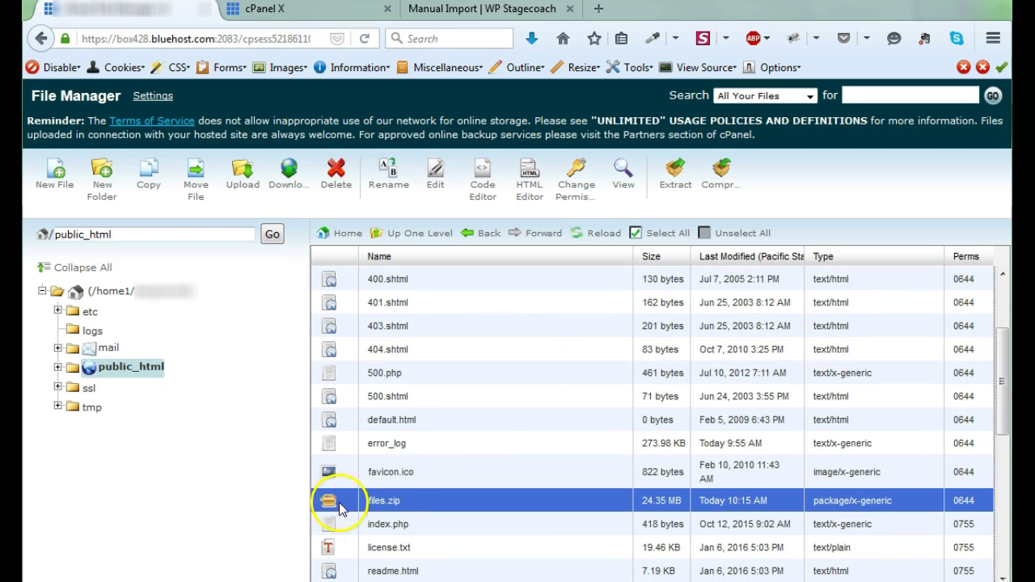
pyautogui.rightClick(327, 502)
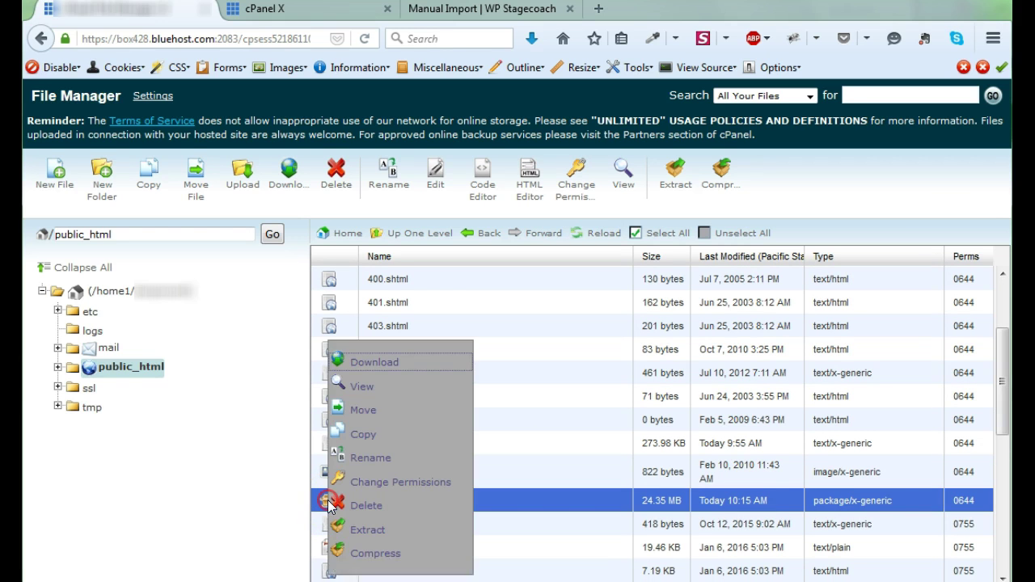
pyautogui.click(363, 531)
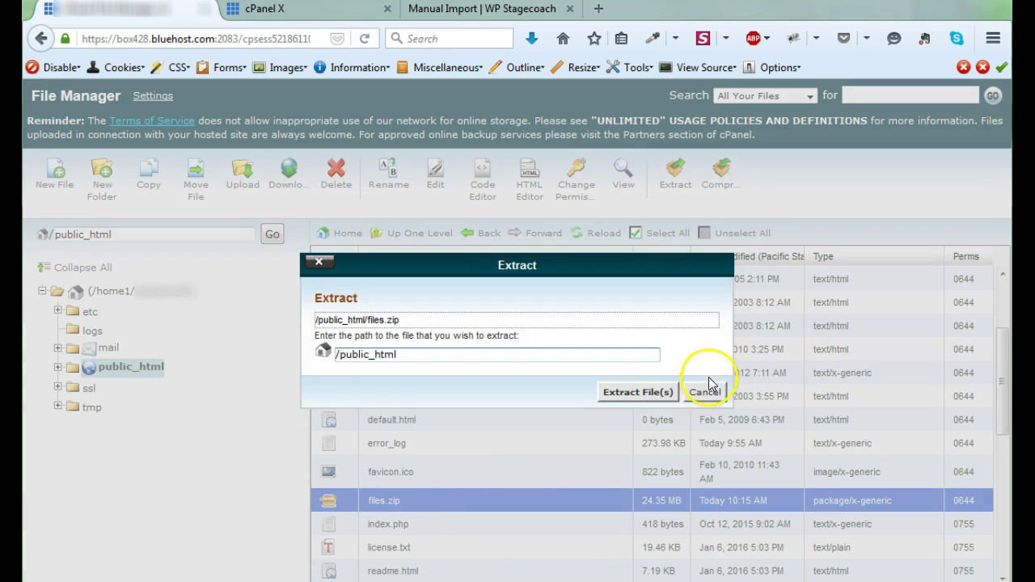
pyautogui.click(663, 390)
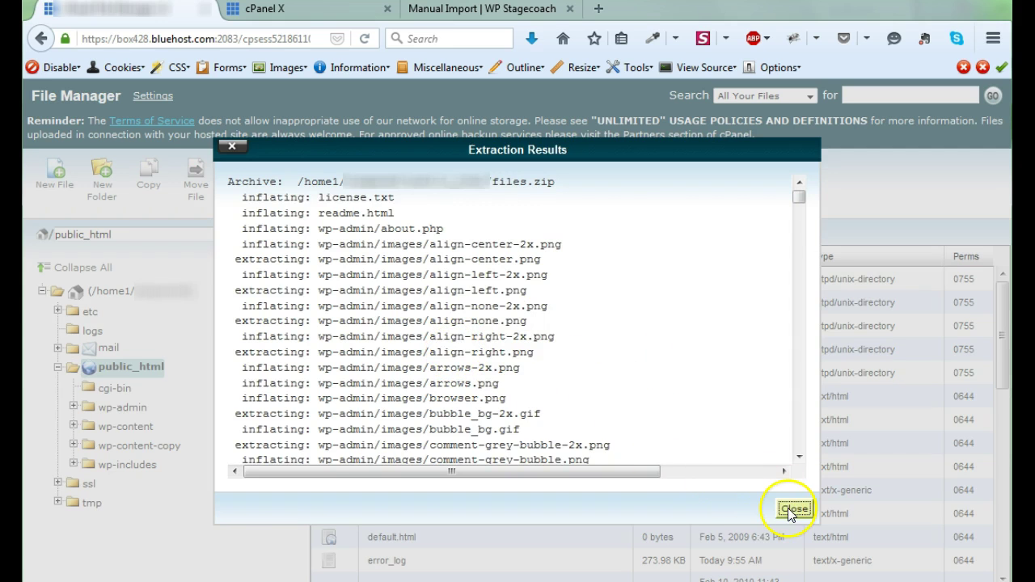
pyautogui.click(790, 510)
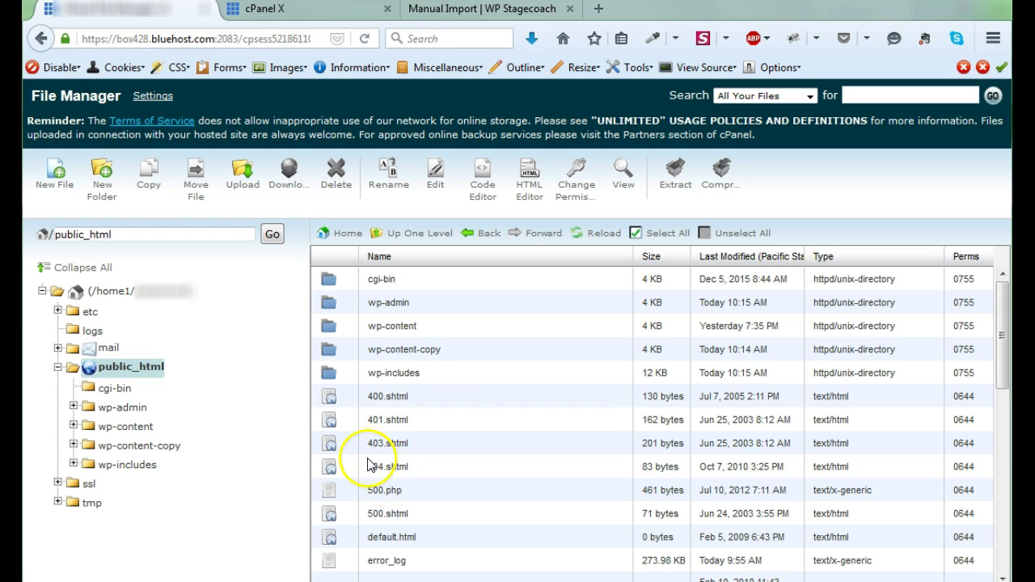
# - Go from my.bluehost.com to cPanel home and launch phpMyAdmin from the database tools
pyautogui.click(37, 43)
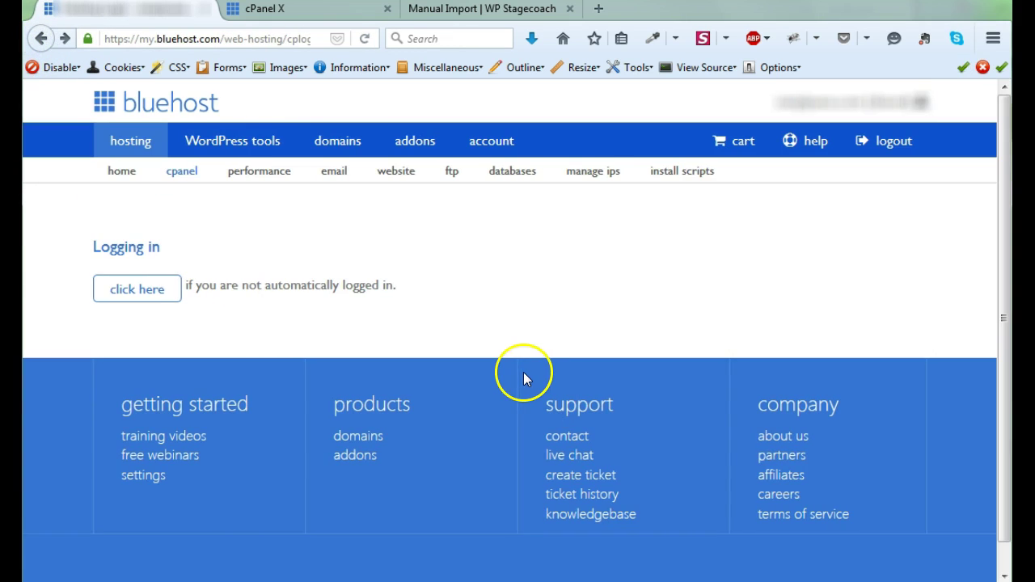
pyautogui.click(179, 170)
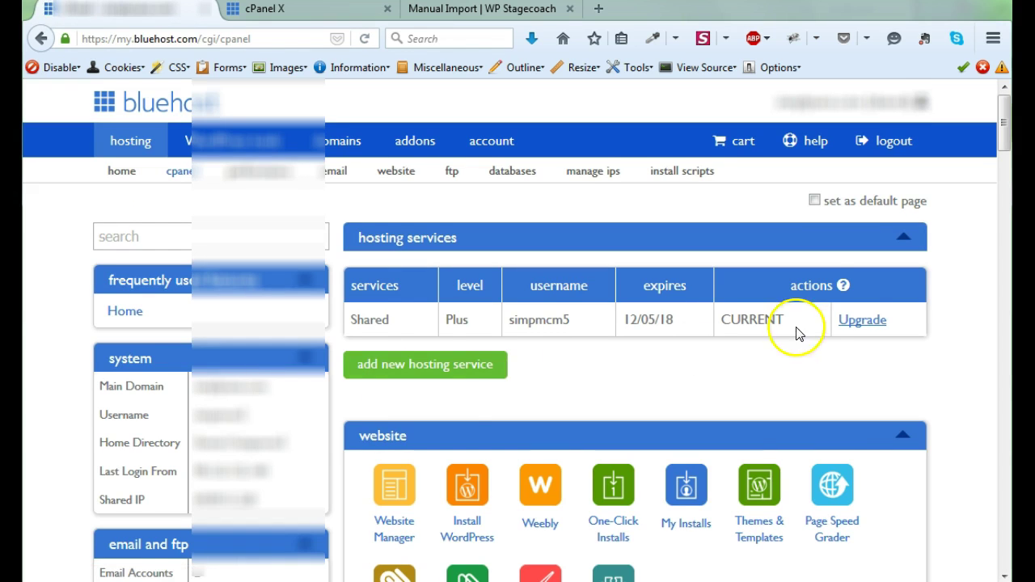
pyautogui.moveTo(1002, 110); pyautogui.dragTo(989, 416)
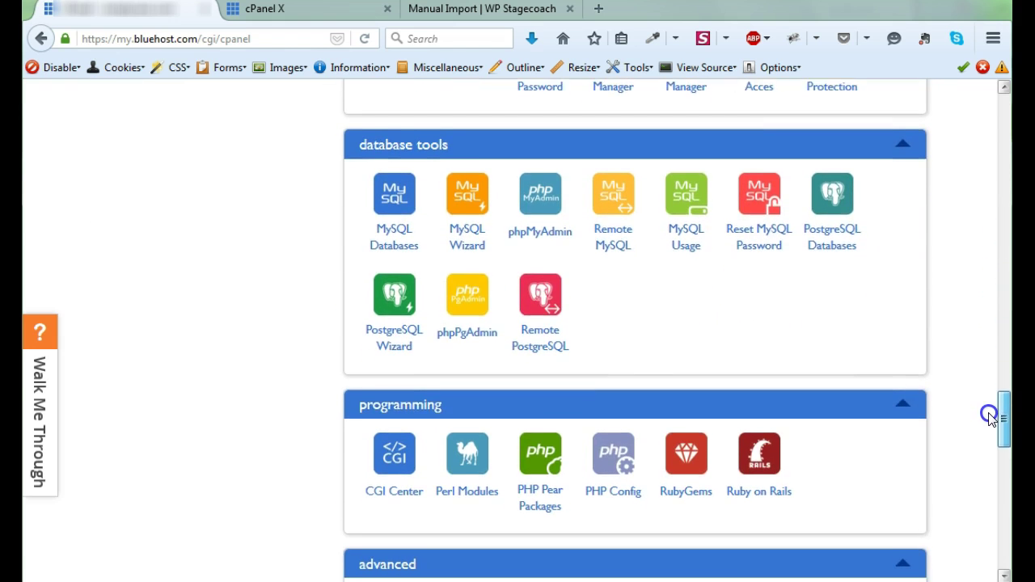
pyautogui.click(535, 213)
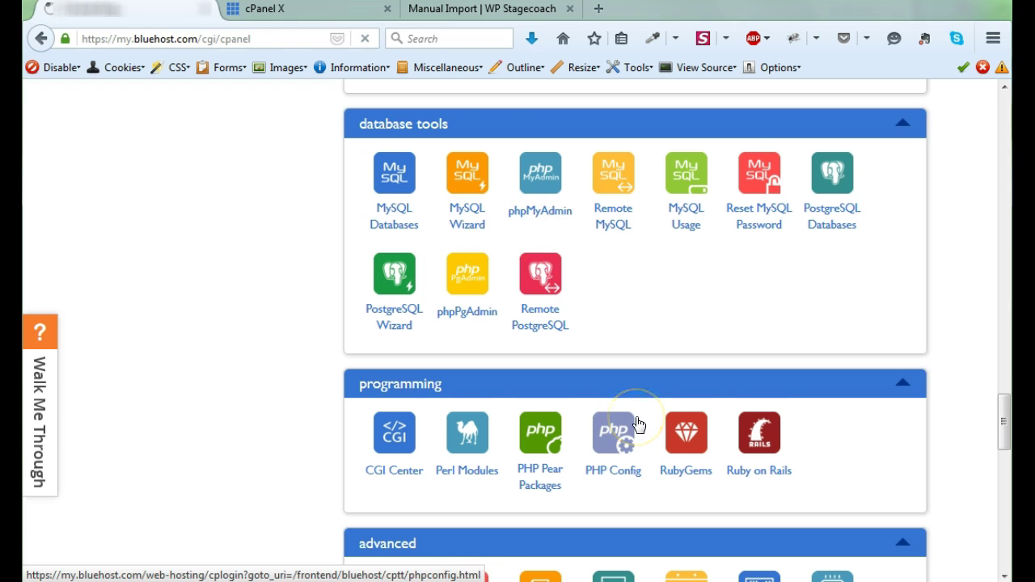
# - Scroll the guide to 'Use PHPMyAdmin to replace your database', then return to the phpMyAdmin tab
pyautogui.click(464, 8)
pyautogui.moveTo(1003, 310); pyautogui.dragTo(1004, 403)
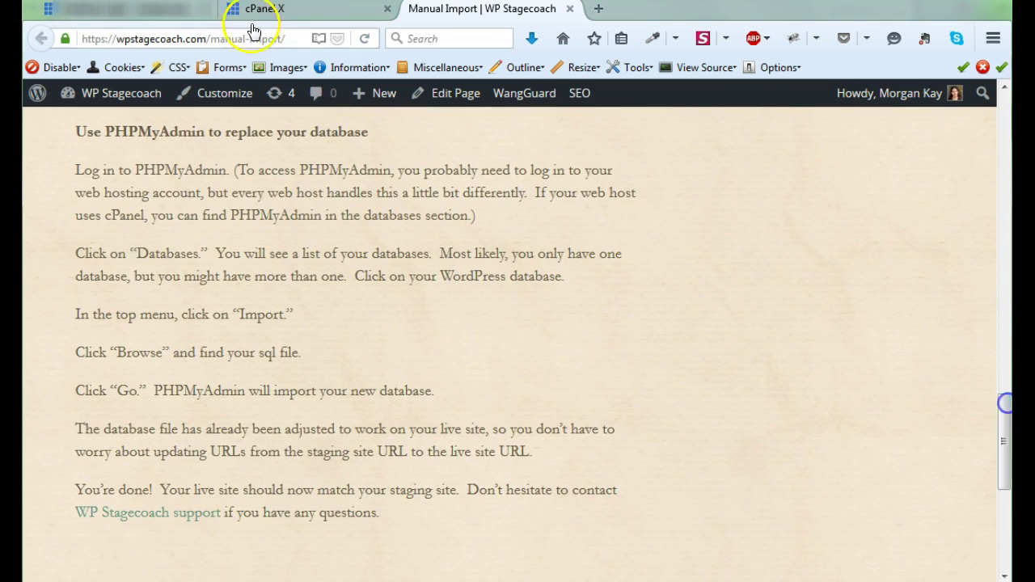
pyautogui.click(141, 10)
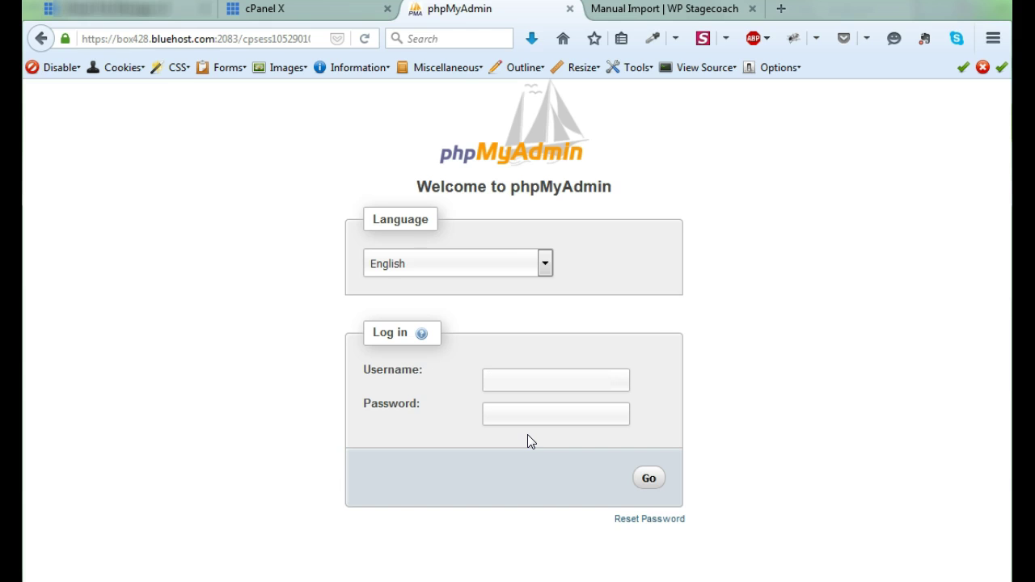
# - In wp-config.php, select the DB_USER and DB_PASSWORD settings and the database username value to copy
pyautogui.click(159, 18)
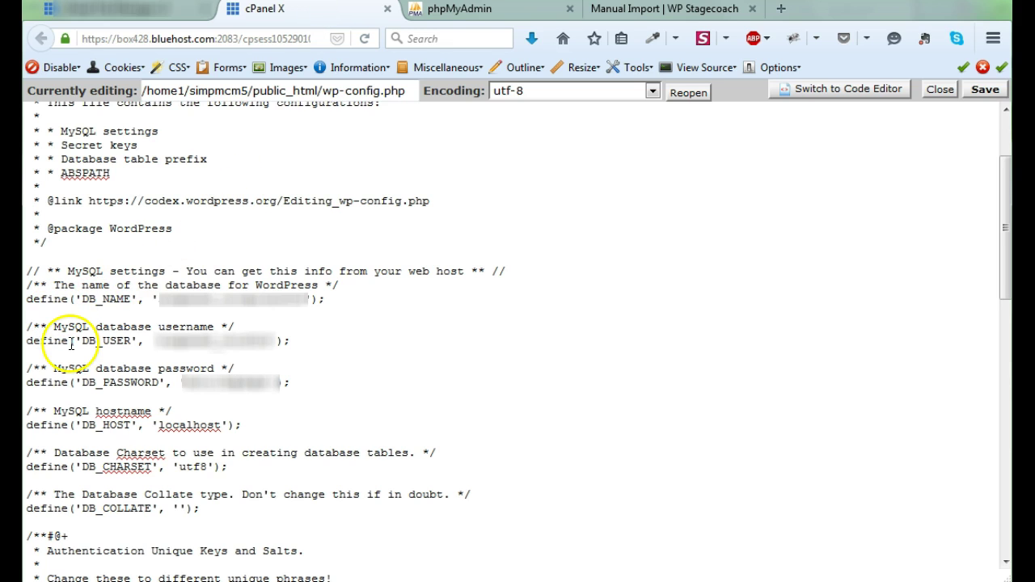
pyautogui.moveTo(75, 340); pyautogui.dragTo(131, 340)
pyautogui.moveTo(76, 382); pyautogui.dragTo(163, 383)
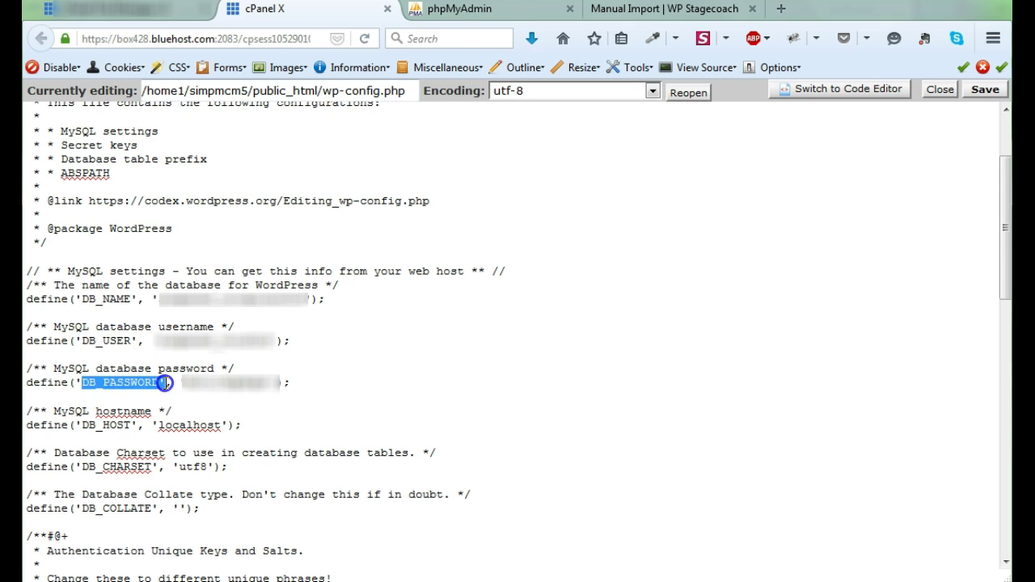
pyautogui.moveTo(155, 340); pyautogui.dragTo(273, 338)
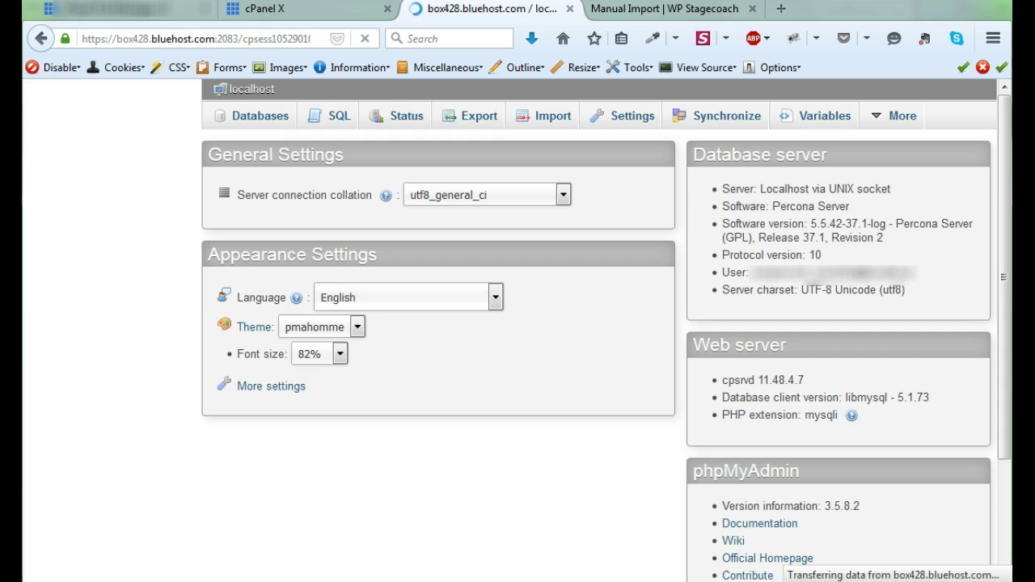
# - Open the WordPress database from the Databases list to show its 12 wp_dbw_ tables
pyautogui.click(256, 121)
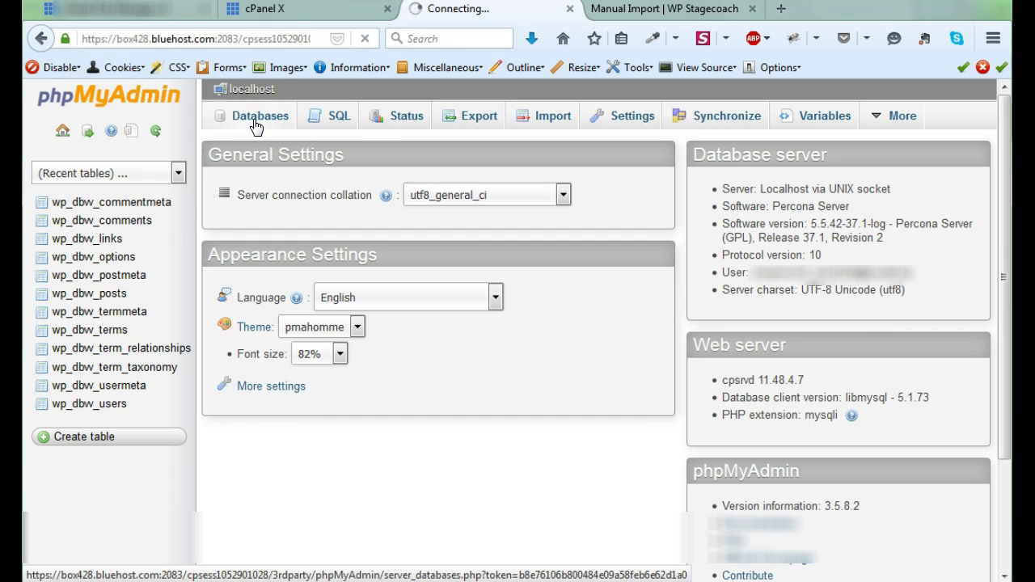
pyautogui.click(252, 128)
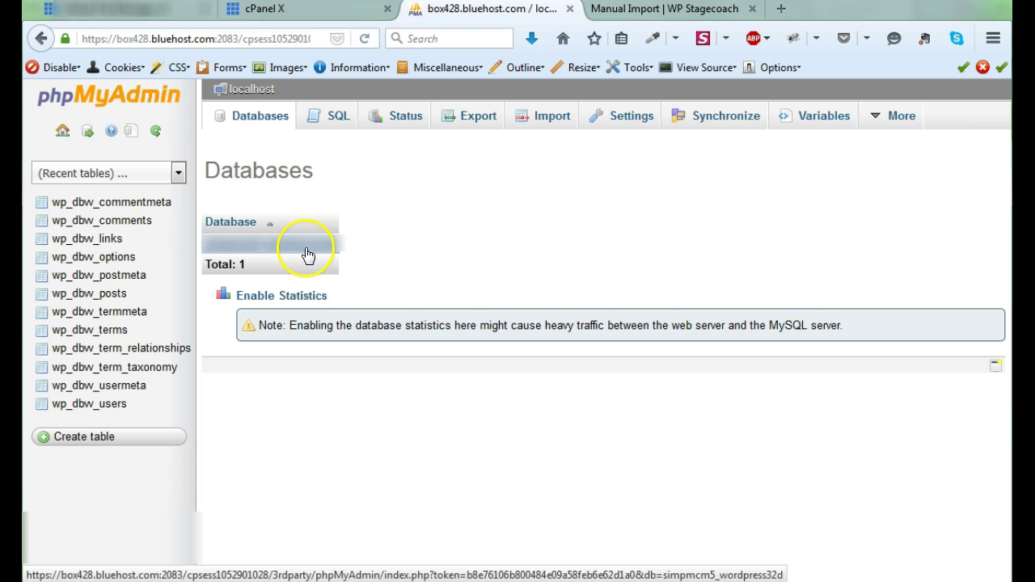
pyautogui.click(306, 252)
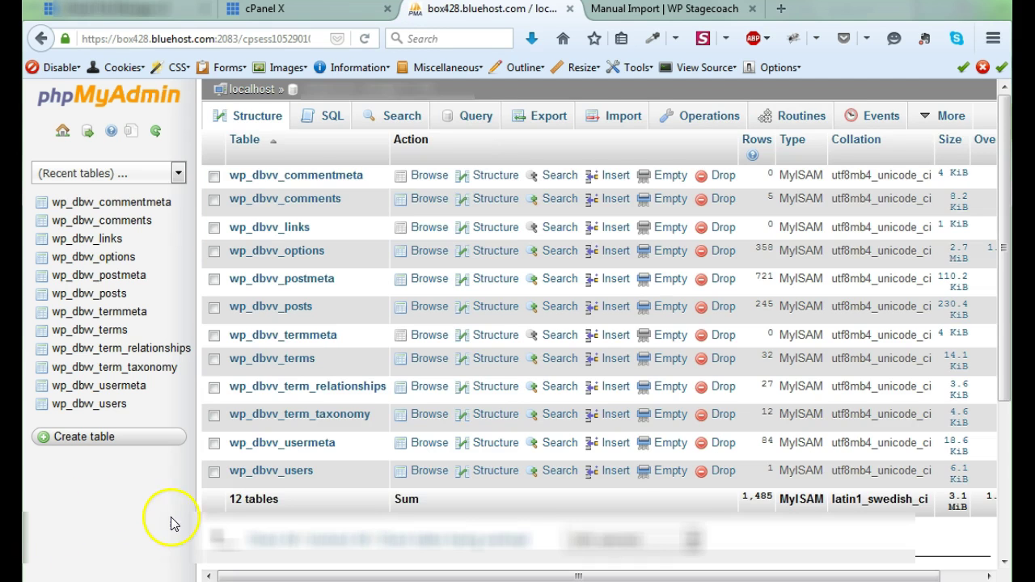
# - Export the WordPress database with the Quick method in SQL format
pyautogui.click(549, 117)
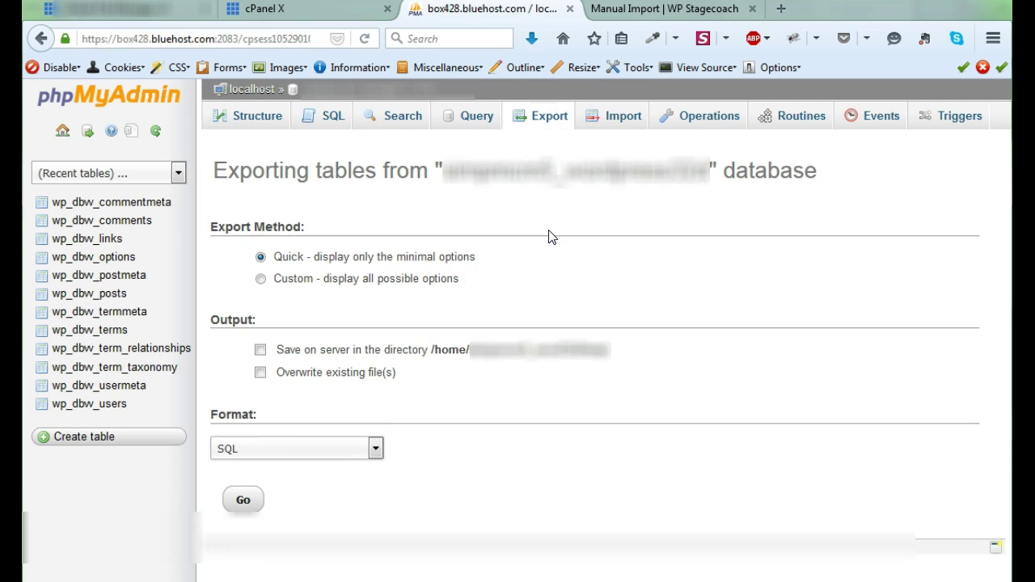
pyautogui.click(545, 303)
pyautogui.click(539, 316)
pyautogui.click(244, 499)
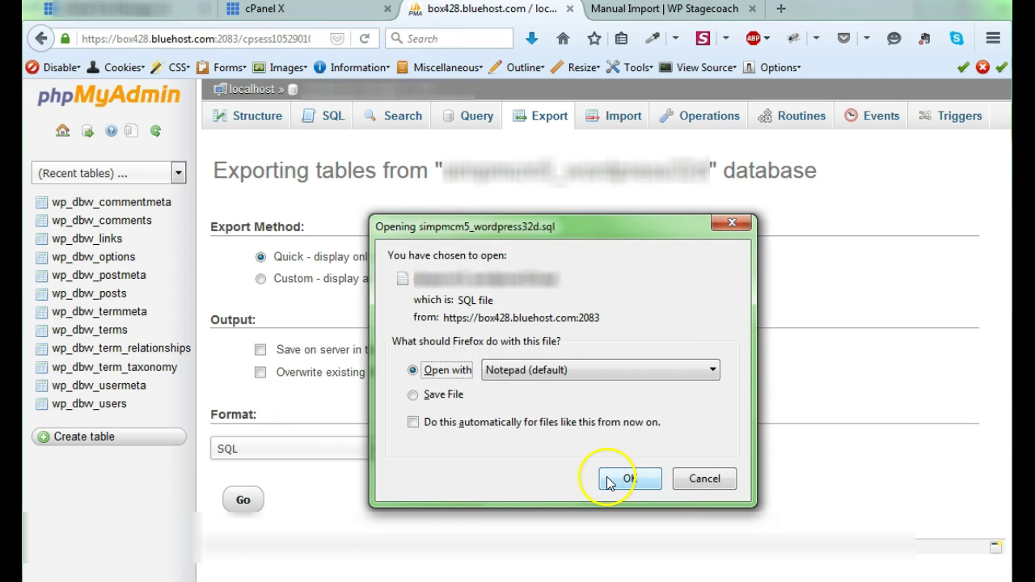
# - Save the exported SQL backup file to the computer
pyautogui.click(441, 394)
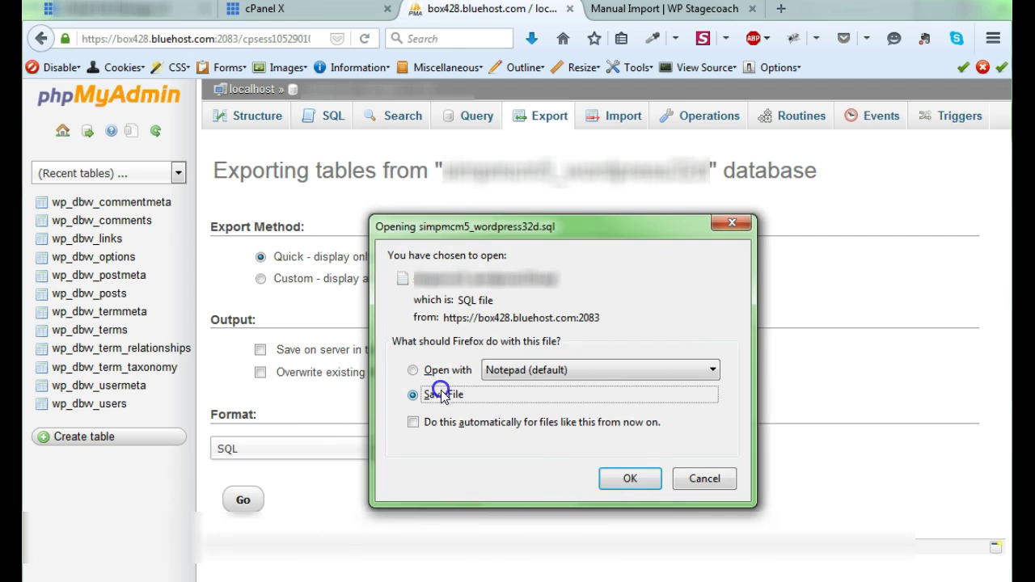
pyautogui.click(625, 479)
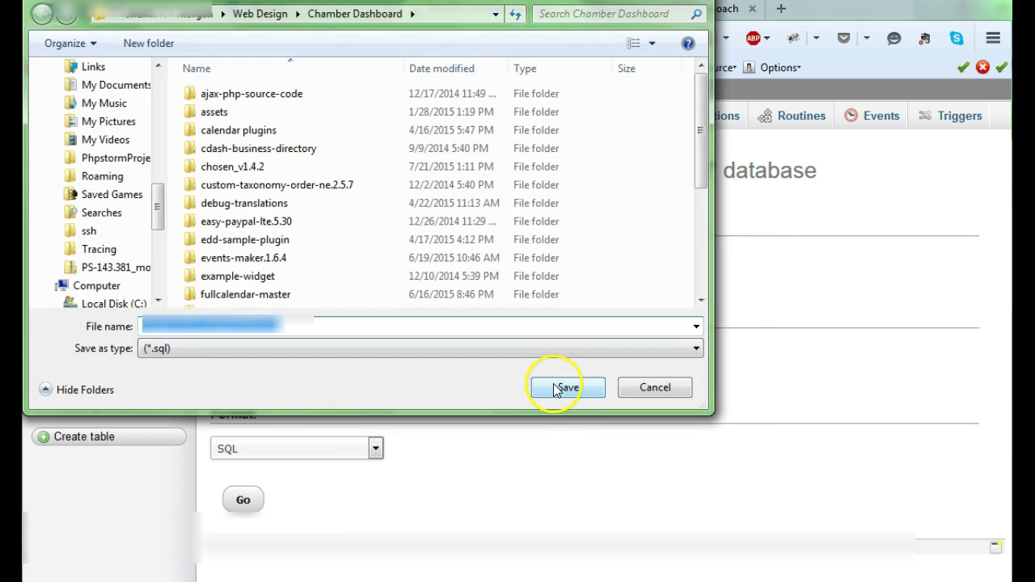
pyautogui.click(567, 388)
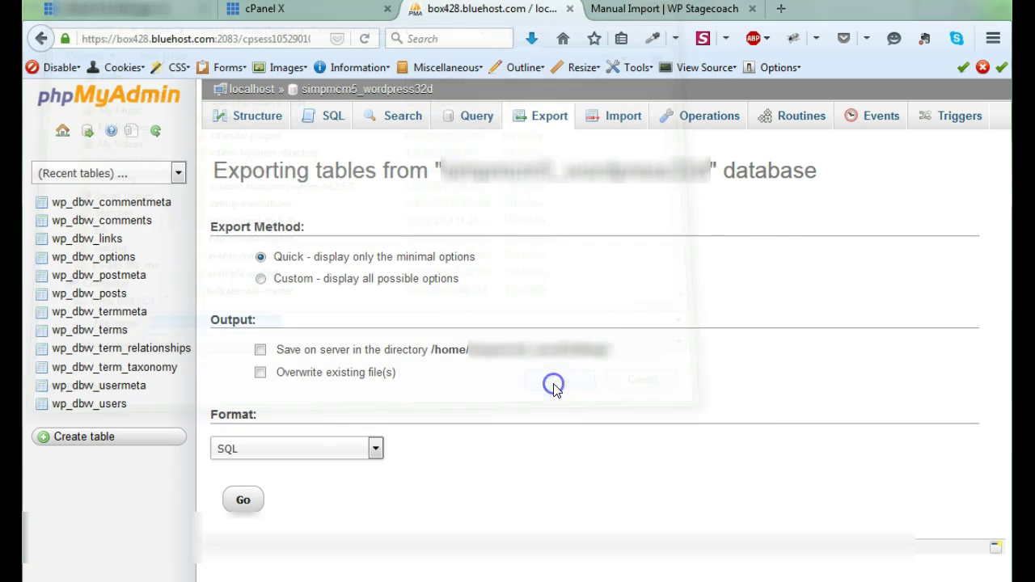
pyautogui.click(511, 359)
pyautogui.click(589, 97)
pyautogui.click(605, 113)
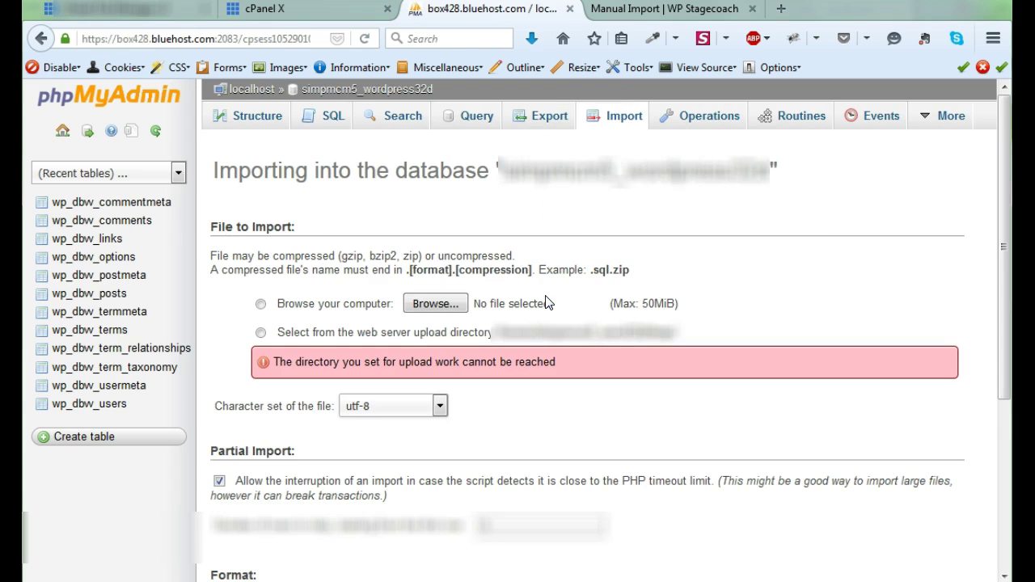
# - Choose database.sql from the computer as the upload file and run the import
pyautogui.click(427, 453)
pyautogui.moveTo(376, 344); pyautogui.dragTo(388, 310)
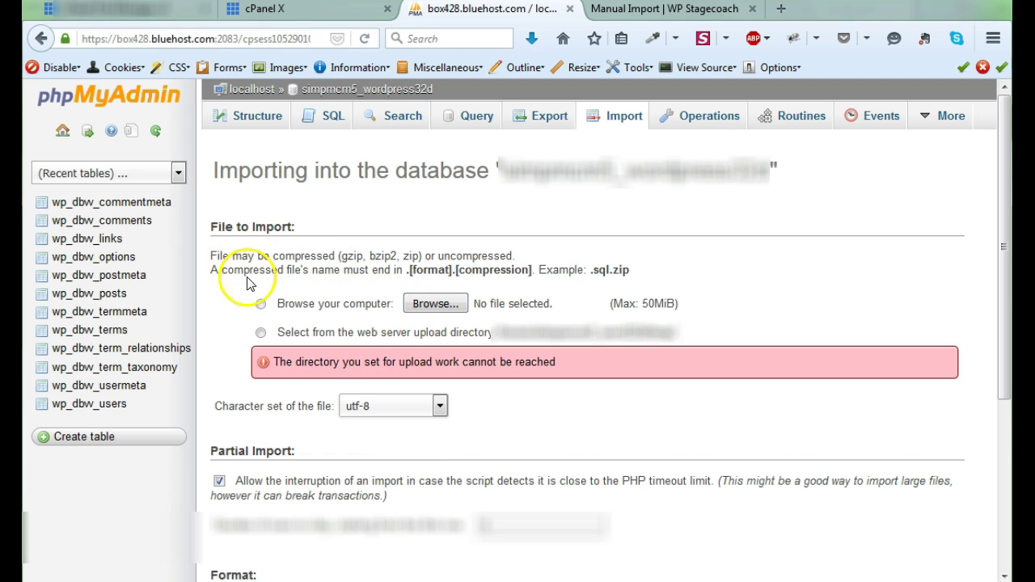
pyautogui.click(262, 306)
pyautogui.click(441, 306)
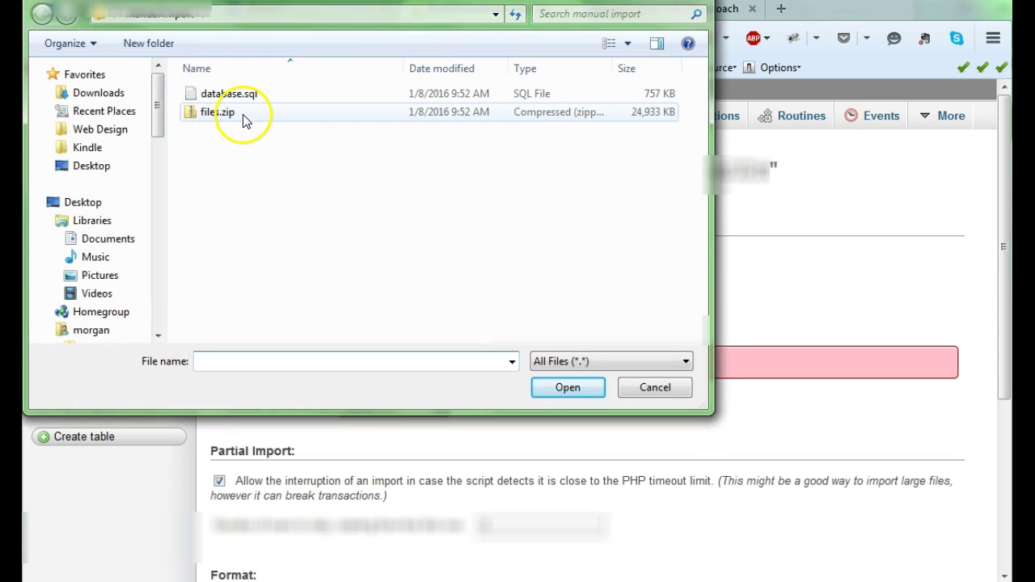
pyautogui.click(234, 96)
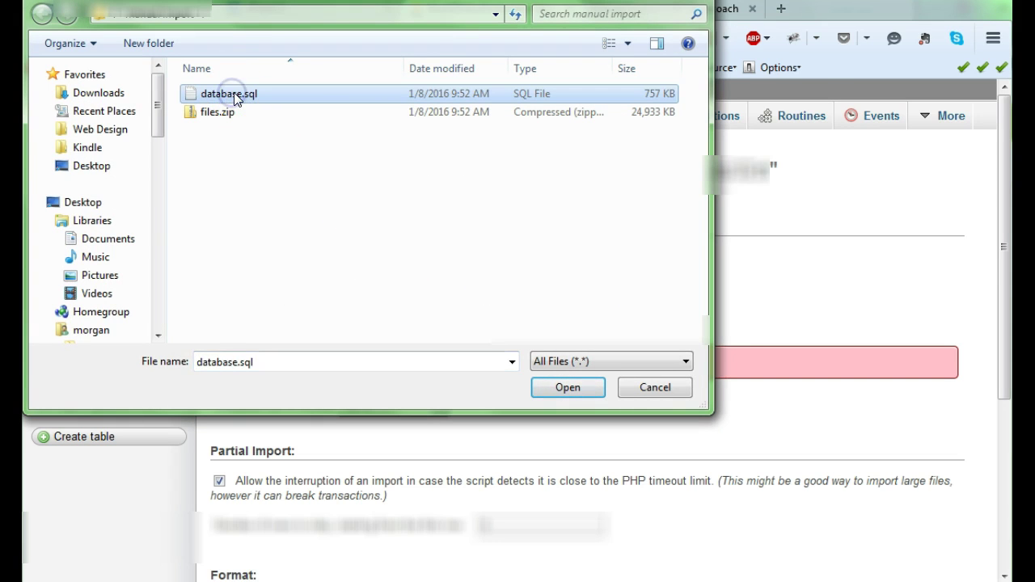
pyautogui.doubleClick(234, 95)
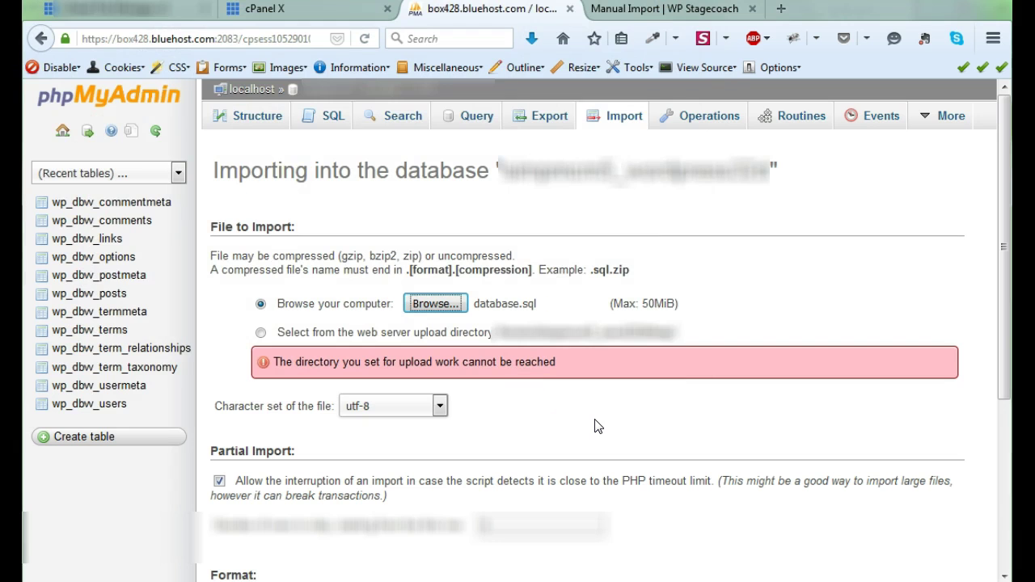
pyautogui.scroll(-5, 591, 423)
pyautogui.click(526, 251)
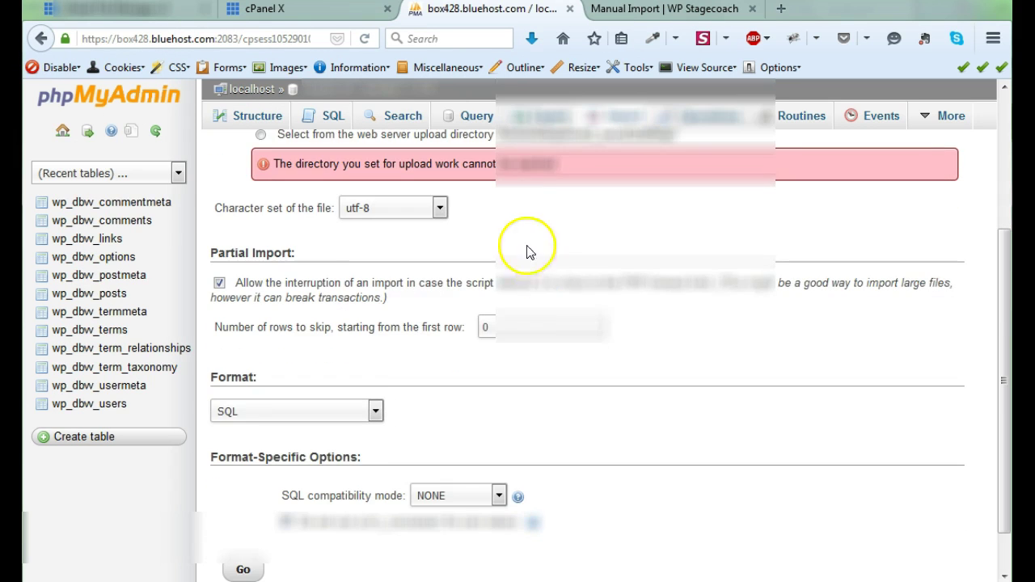
pyautogui.scroll(-1, 526, 277)
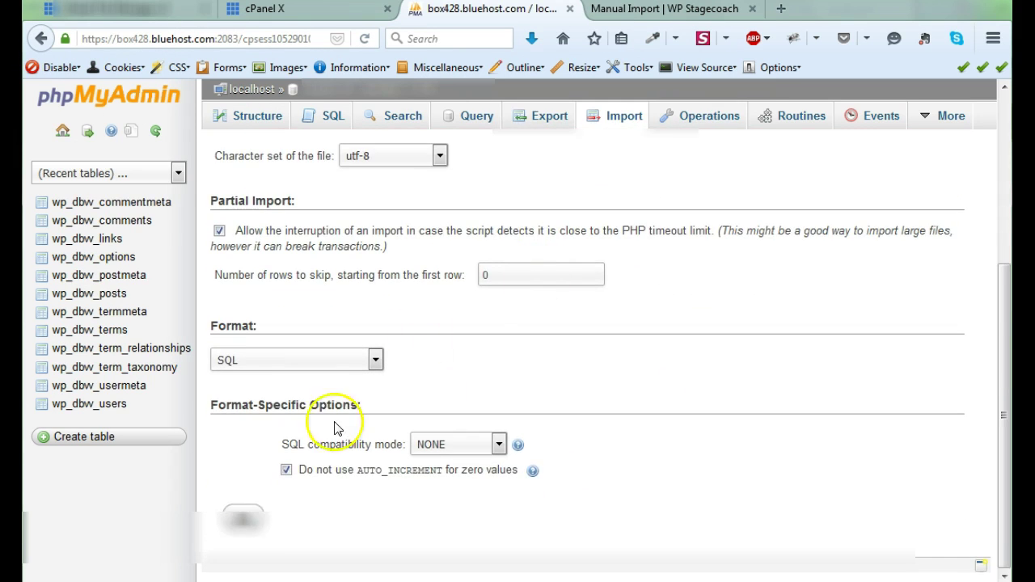
pyautogui.click(243, 517)
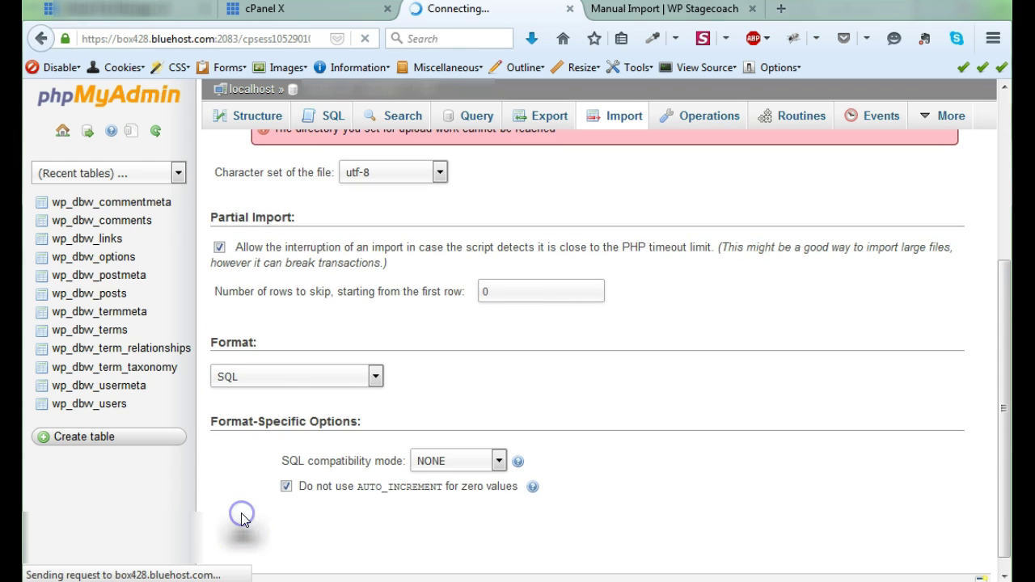